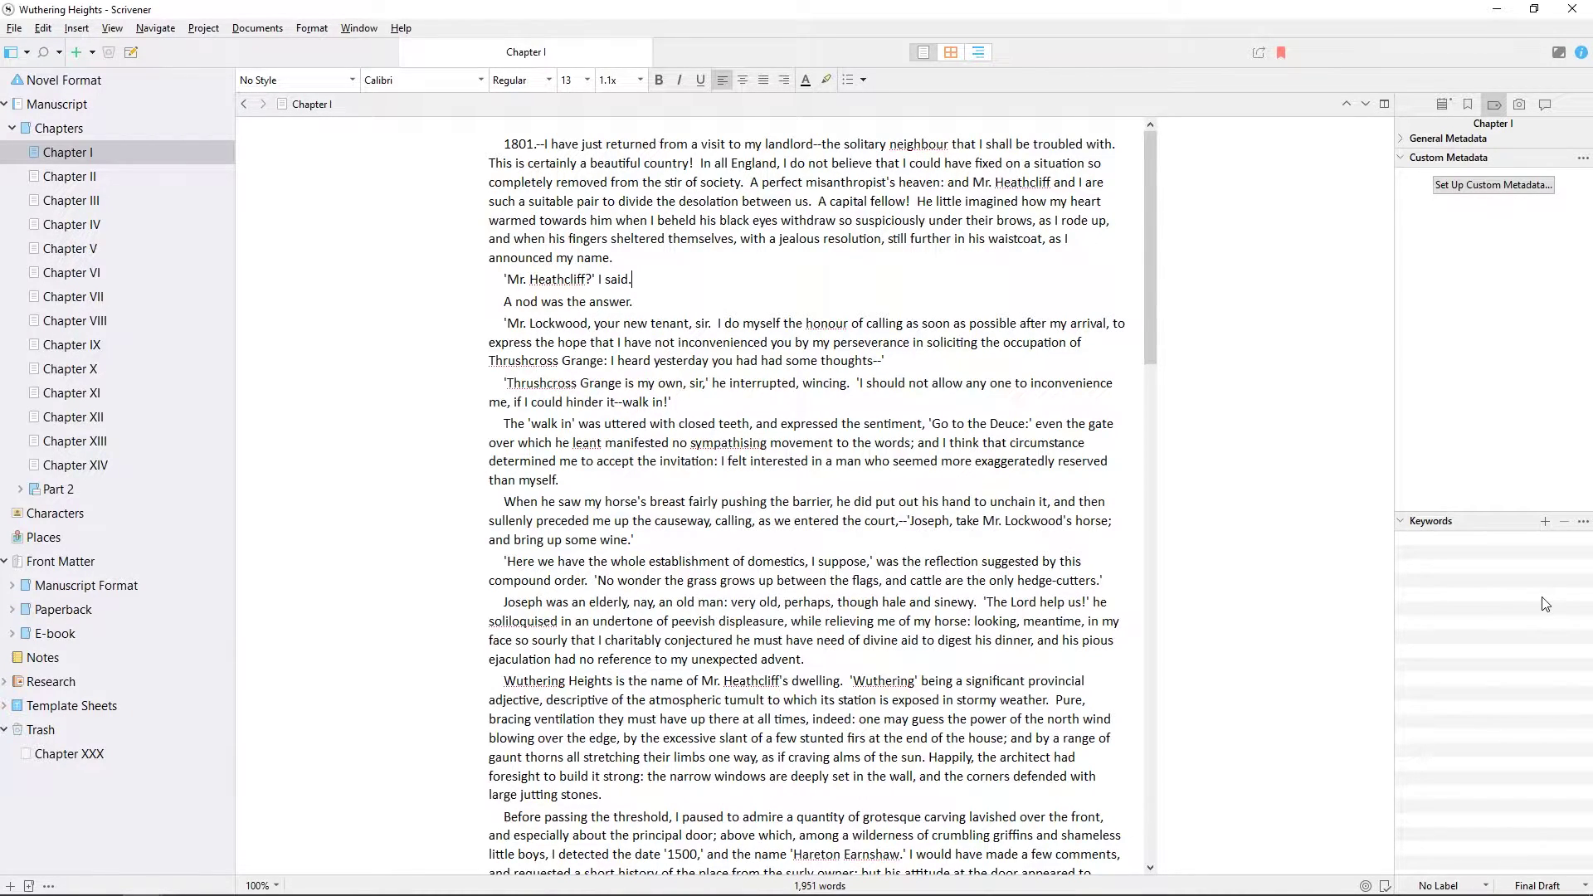
Show the project keywords window, hide it, and show it again.
{"action": "left_click", "coordinate": [1582, 523]}
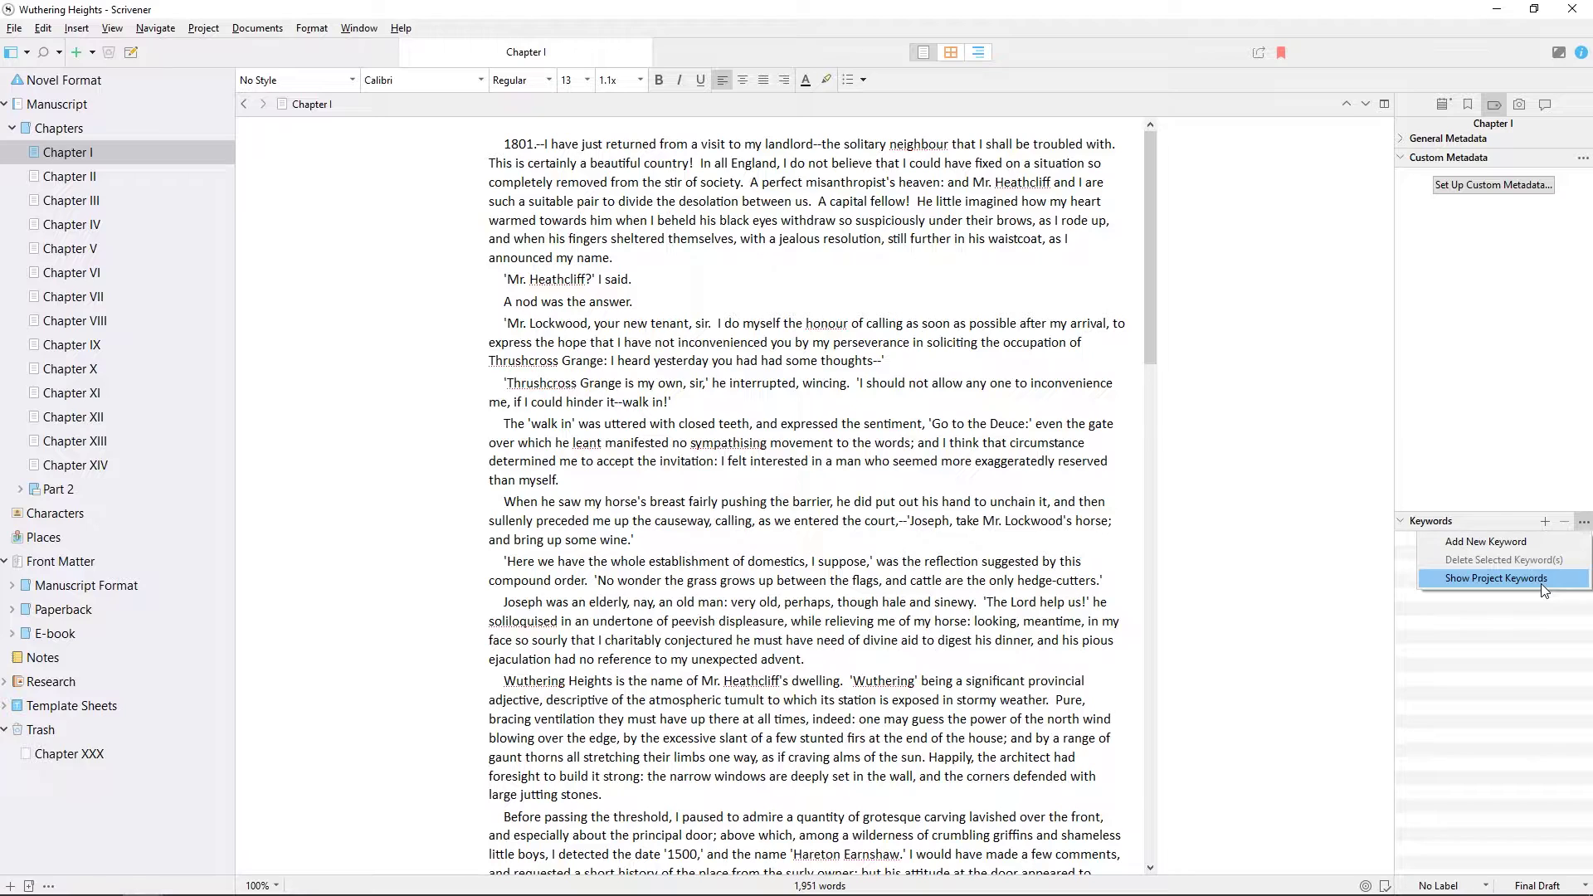
{"action": "left_click", "coordinate": [1495, 578]}
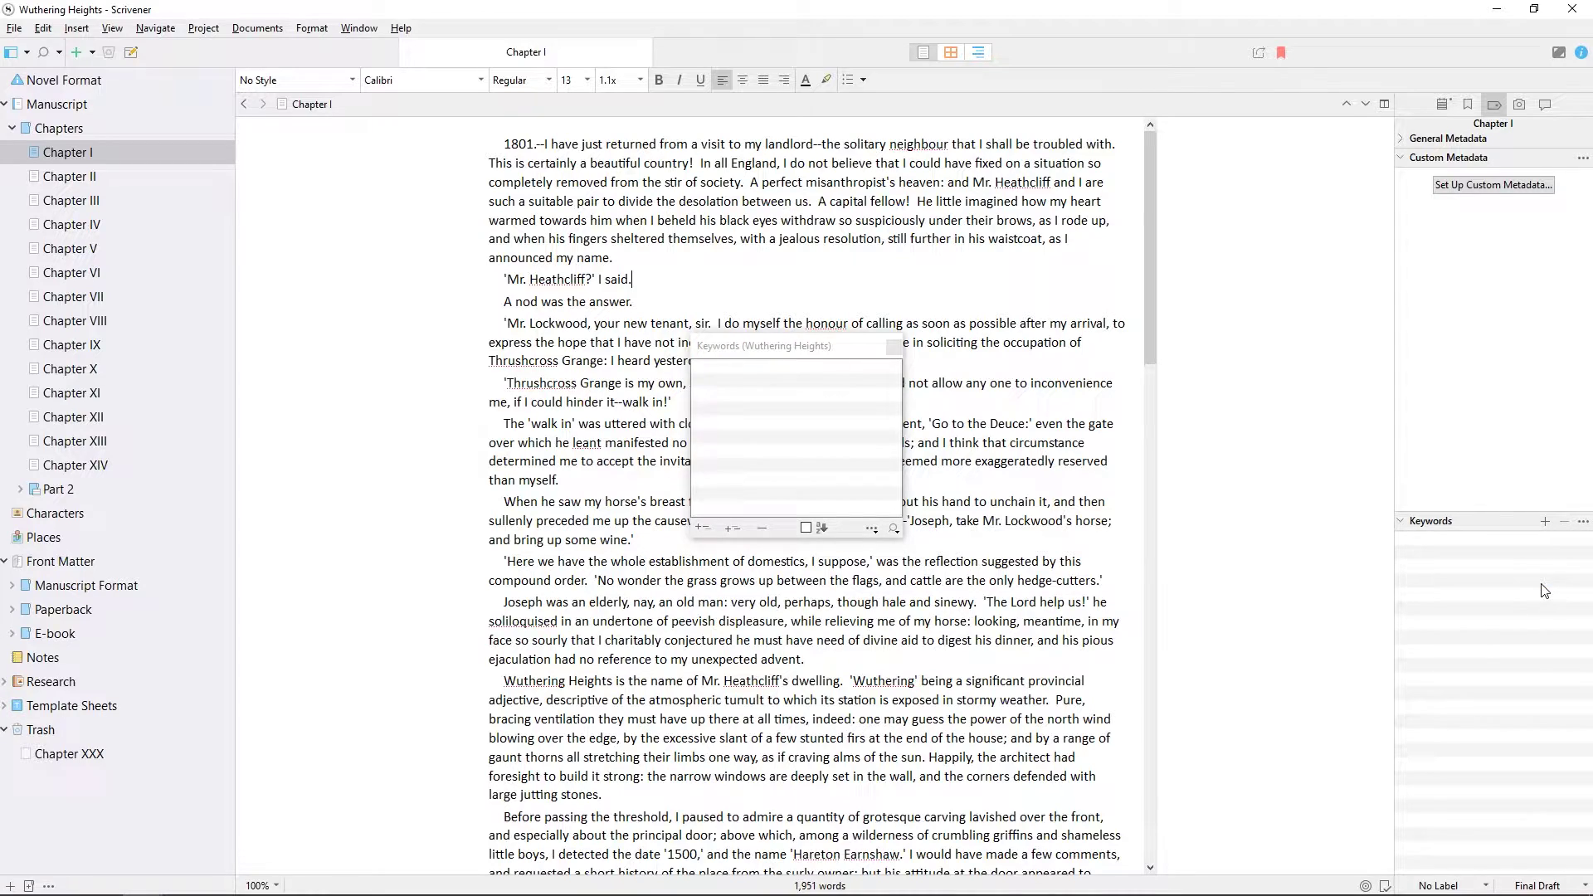
{"action": "left_click", "coordinate": [204, 29]}
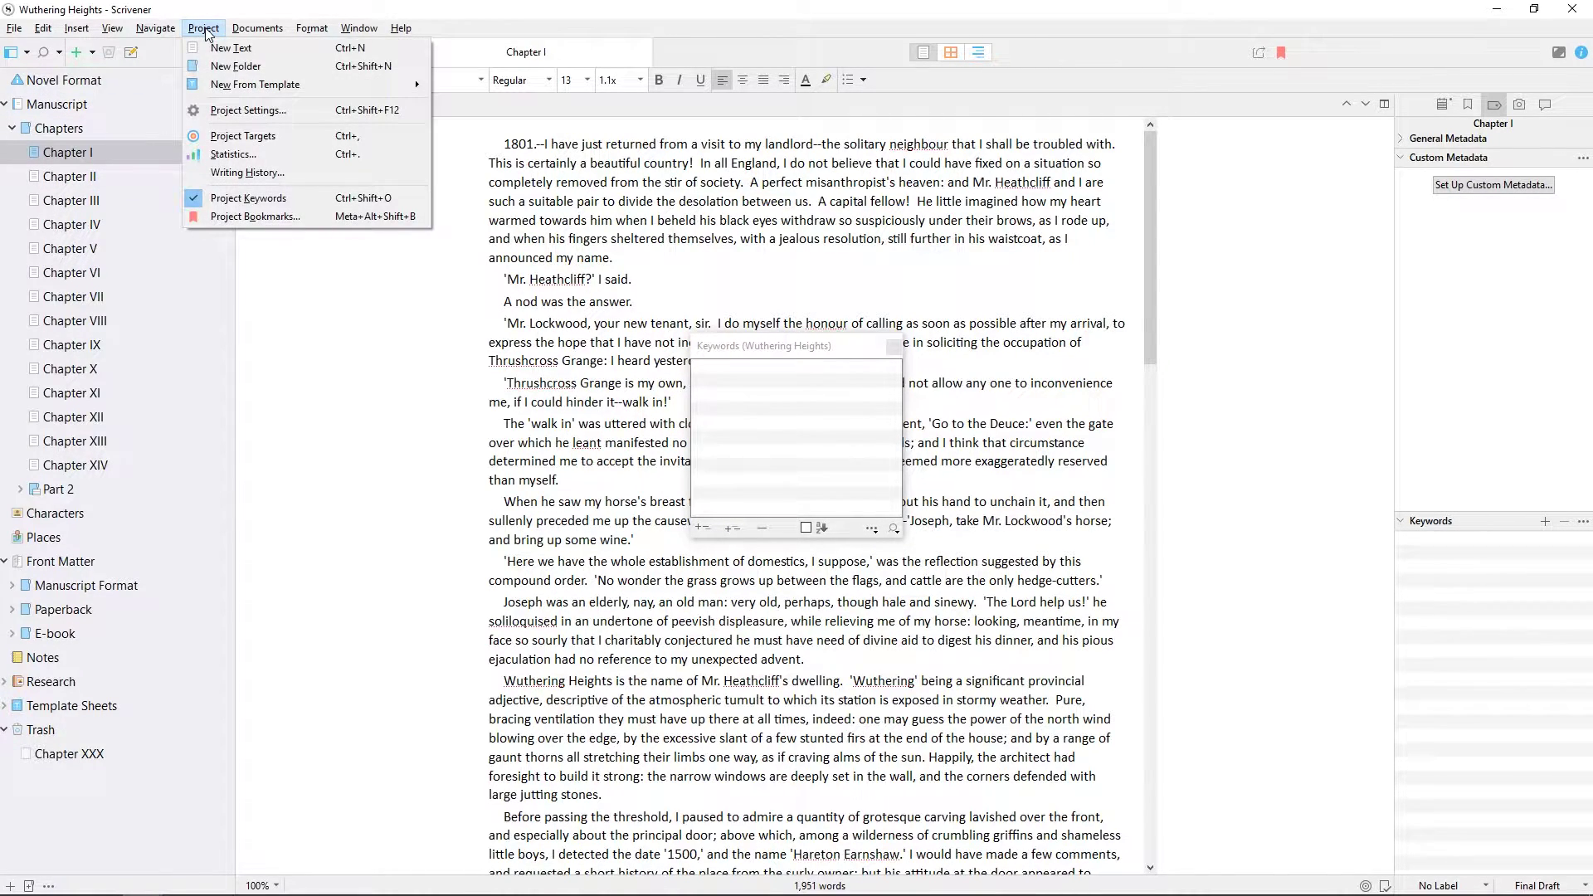
{"action": "left_click", "coordinate": [308, 200]}
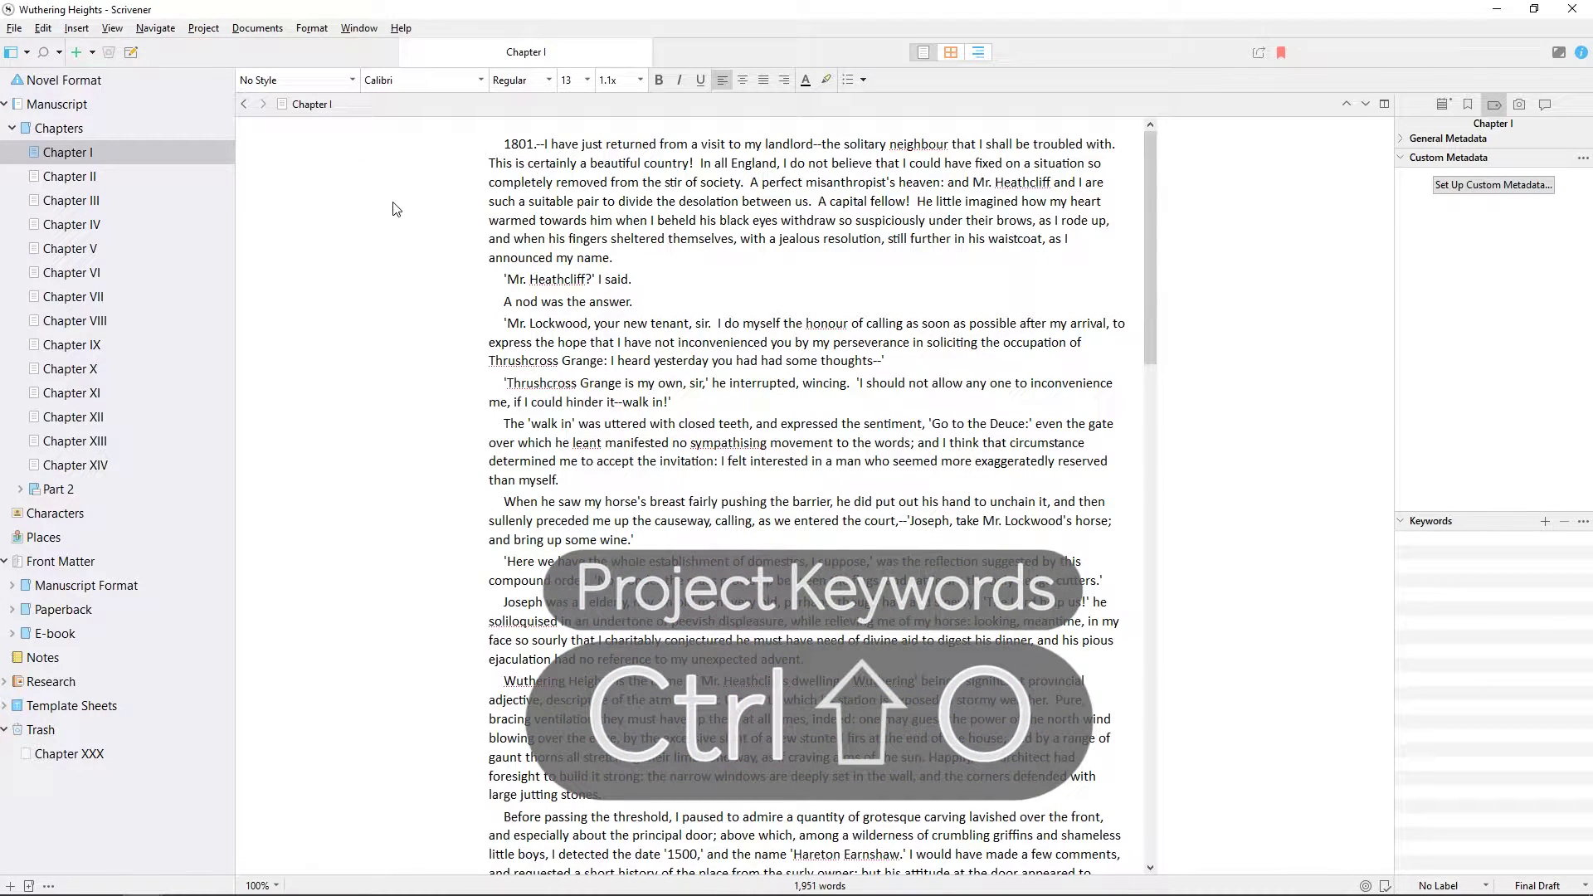
{"action": "key", "text": "ctrl+shift+o"}
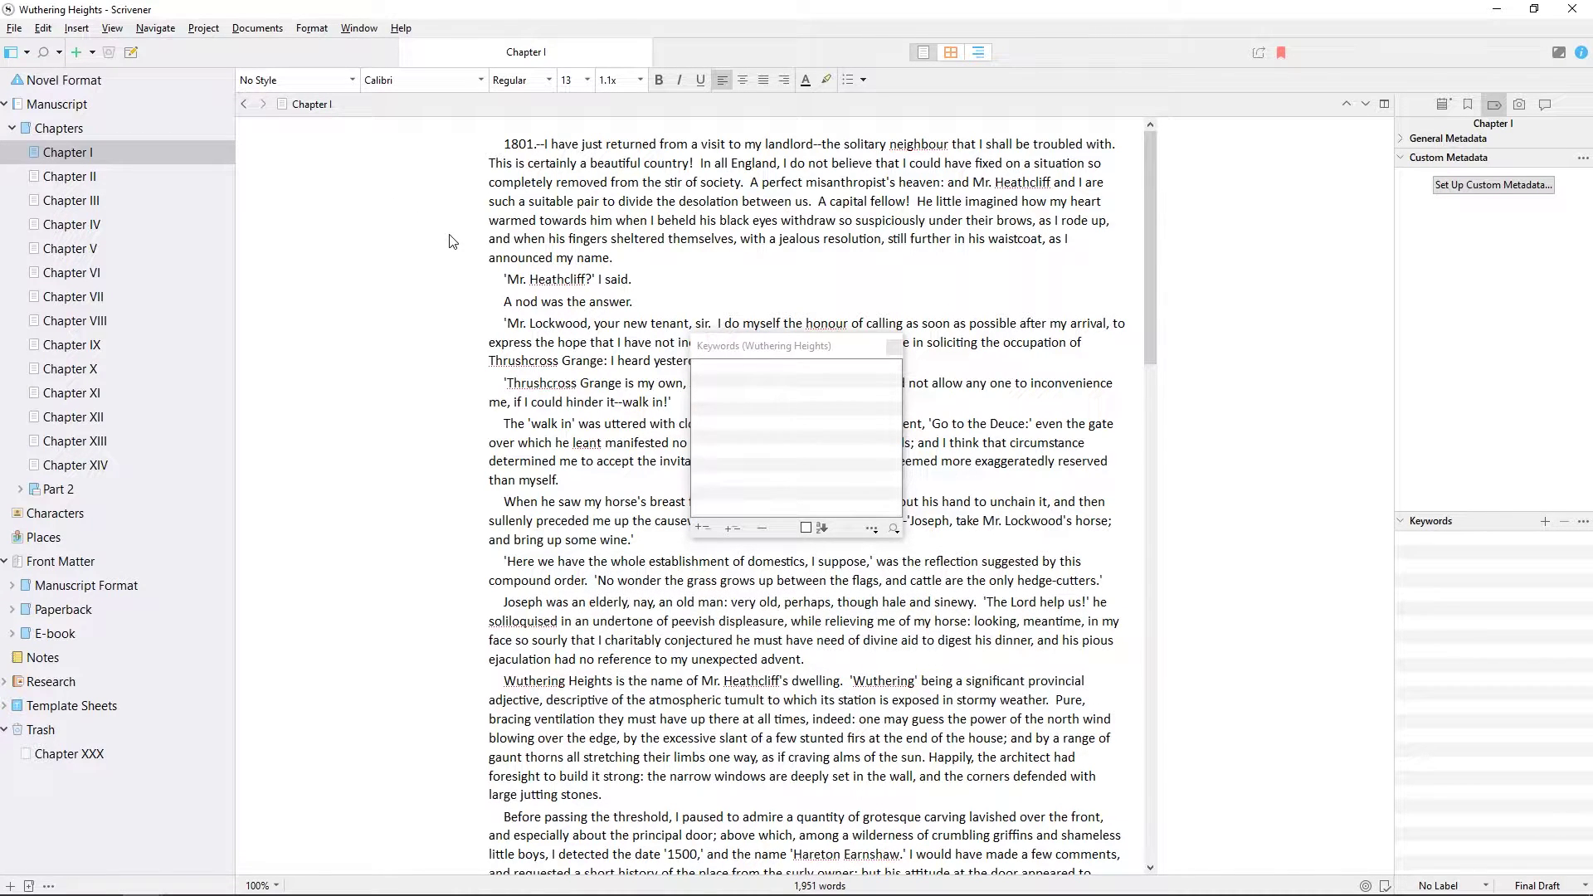
Add a project keyword named Heathcliff and assign it to Chapter I.
{"action": "left_click", "coordinate": [702, 529]}
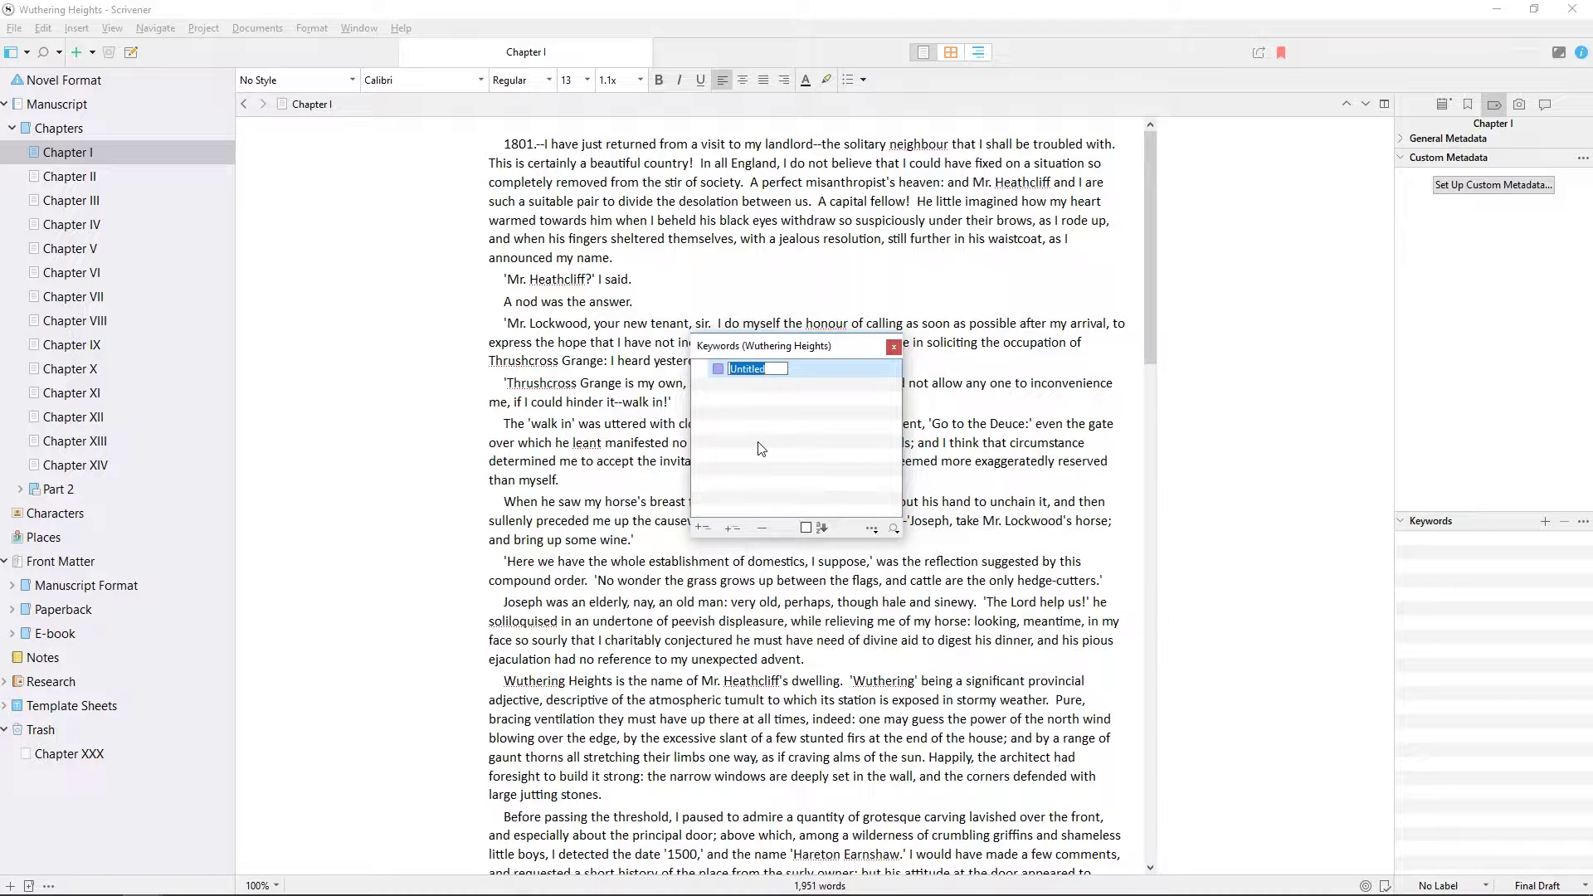
{"action": "type", "text": "Heathcliff"}
{"action": "key", "text": "Return"}
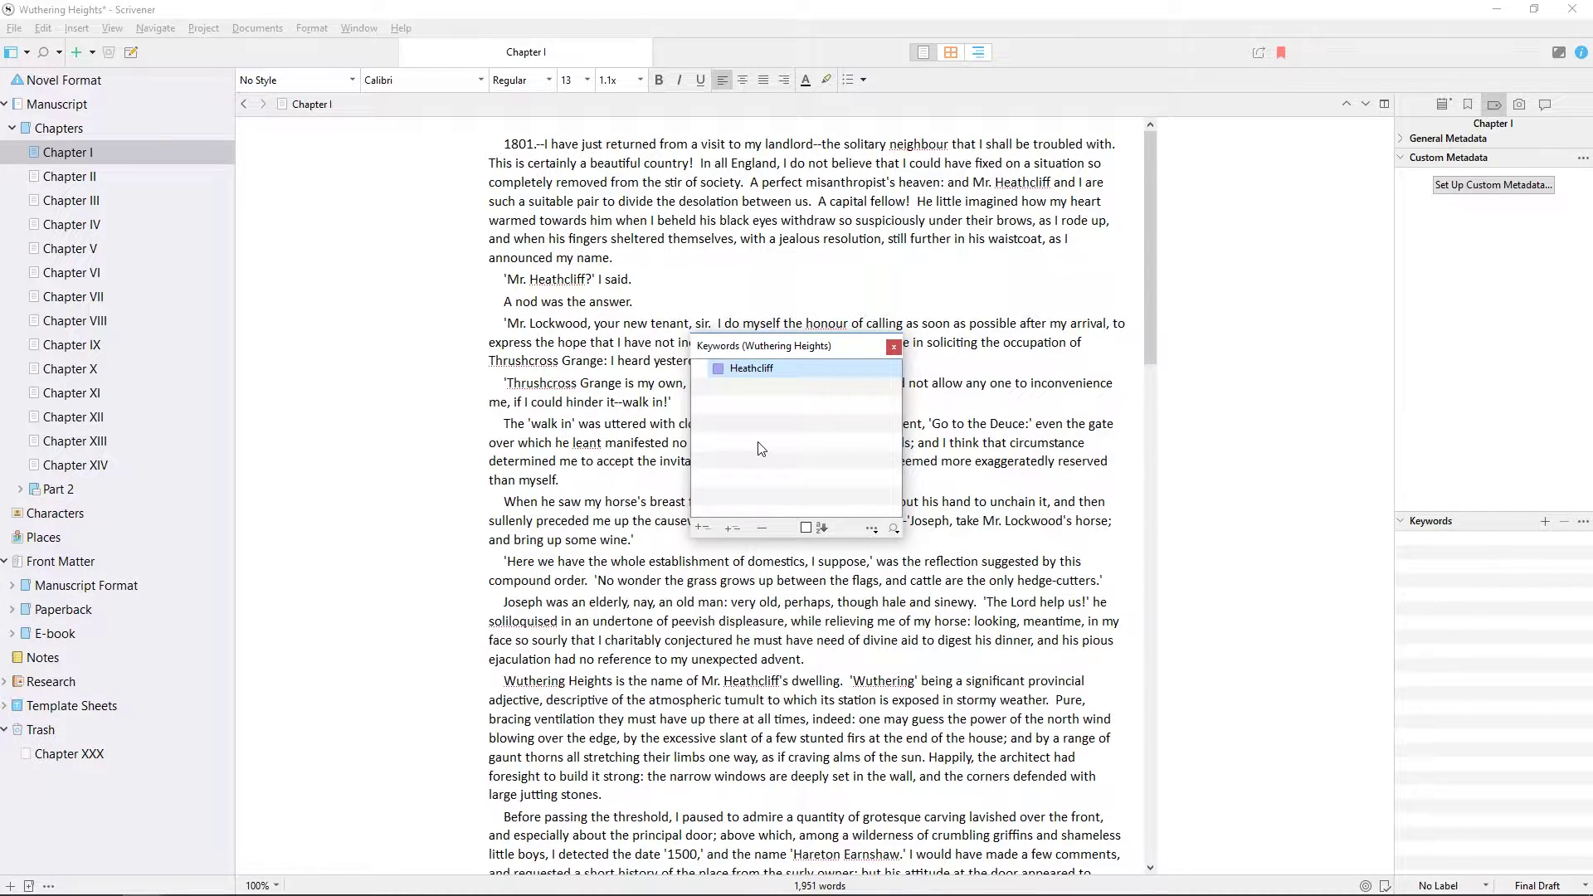
{"action": "left_click_drag", "start_coordinate": [720, 372], "coordinate": [1508, 580]}
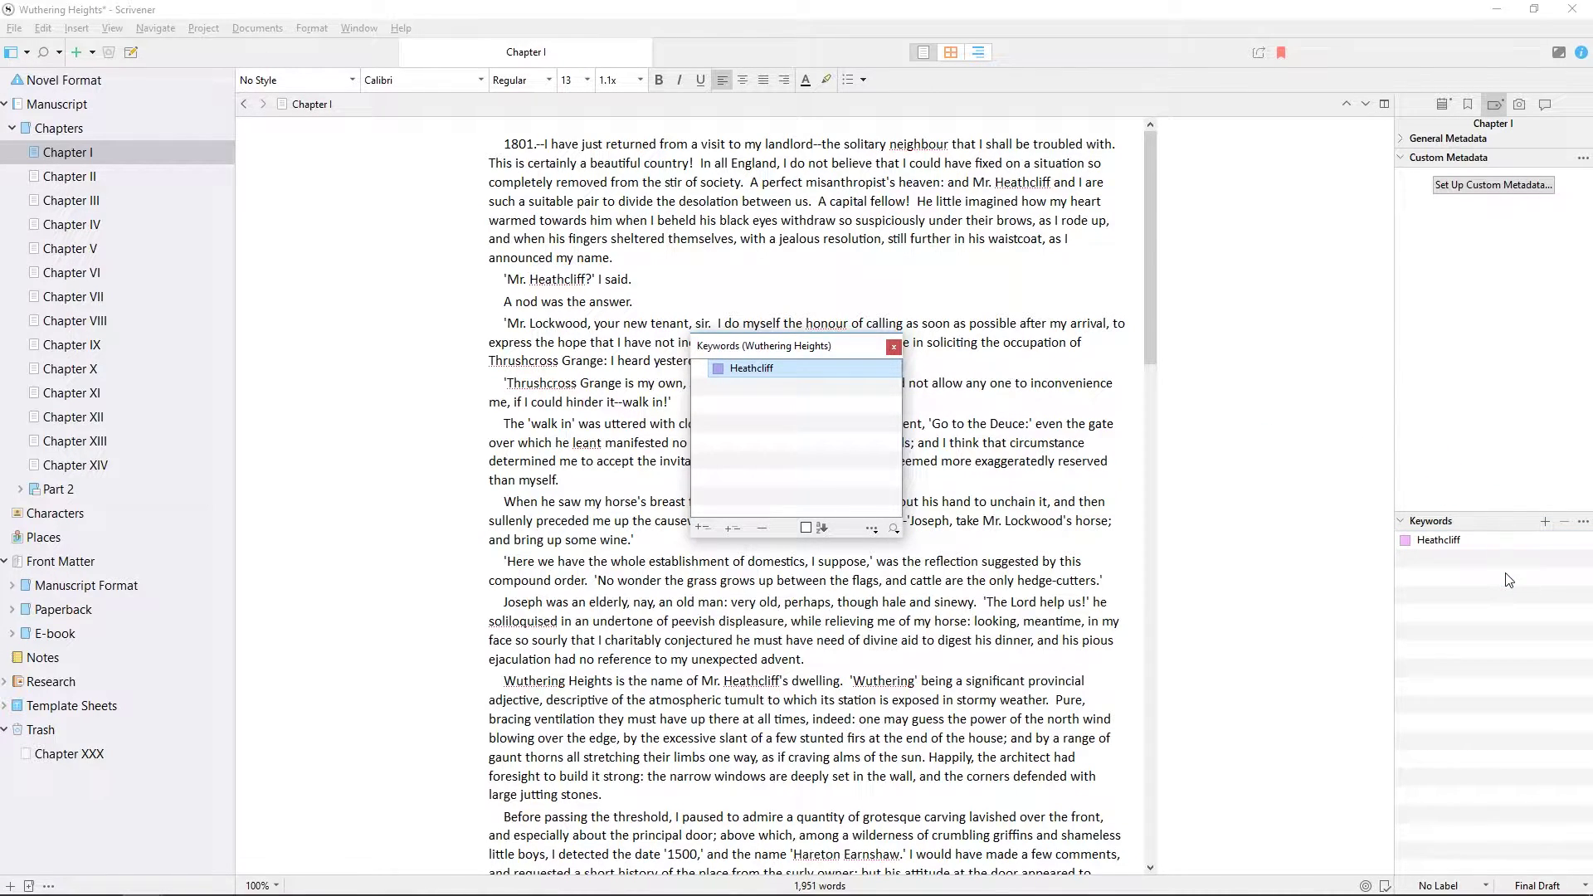
Check the keywords assigned to Chapter II and Chapter III, and return to Chapter I.
{"action": "left_click", "coordinate": [1582, 526]}
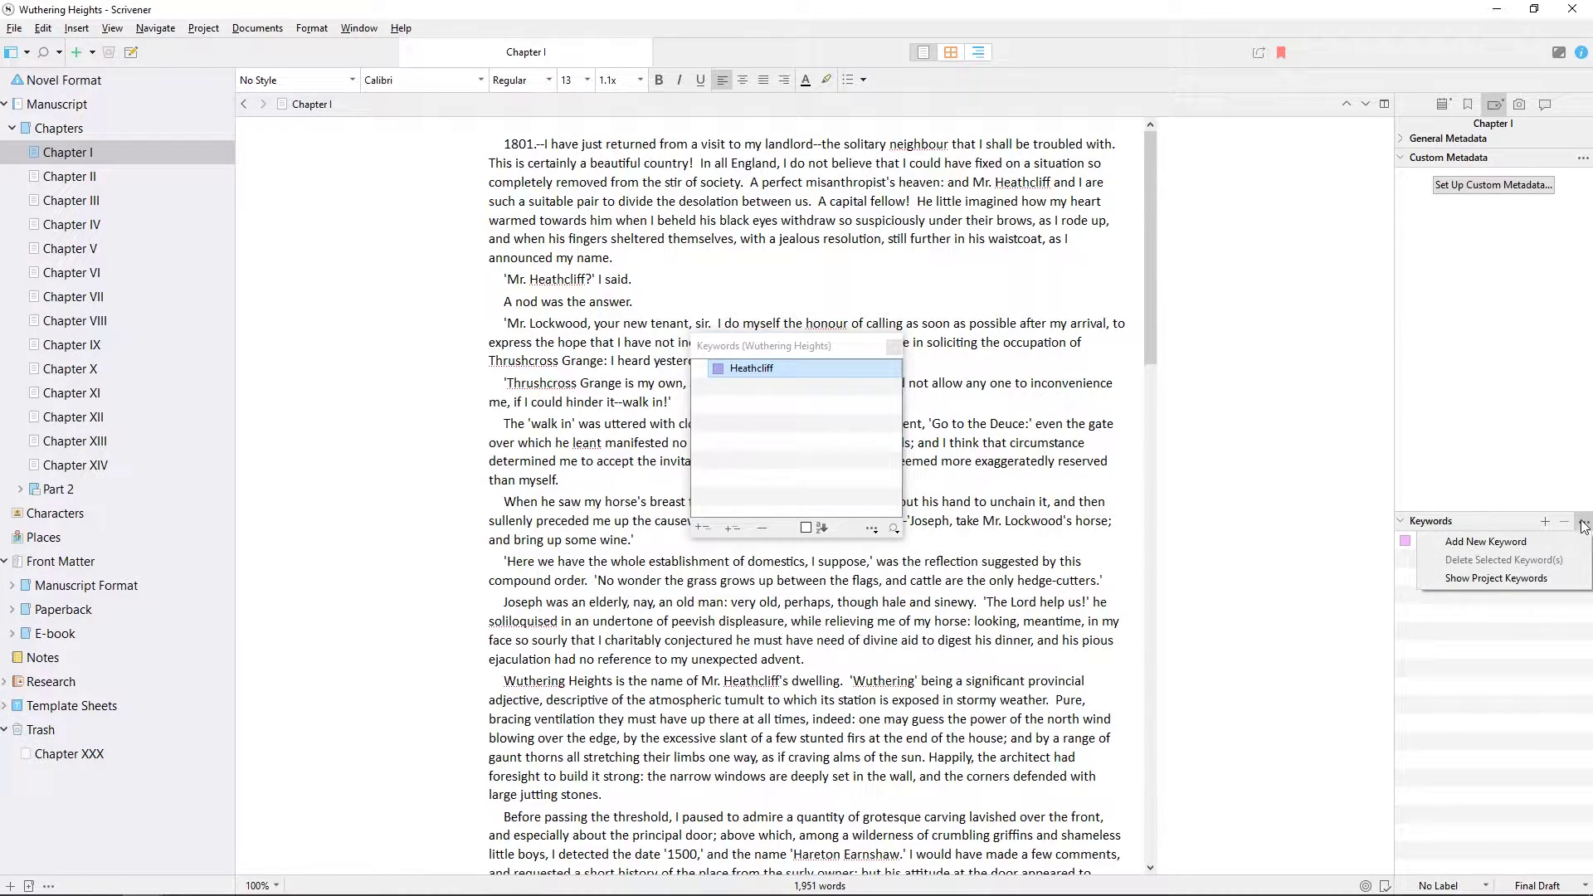
{"action": "left_click", "coordinate": [1582, 526]}
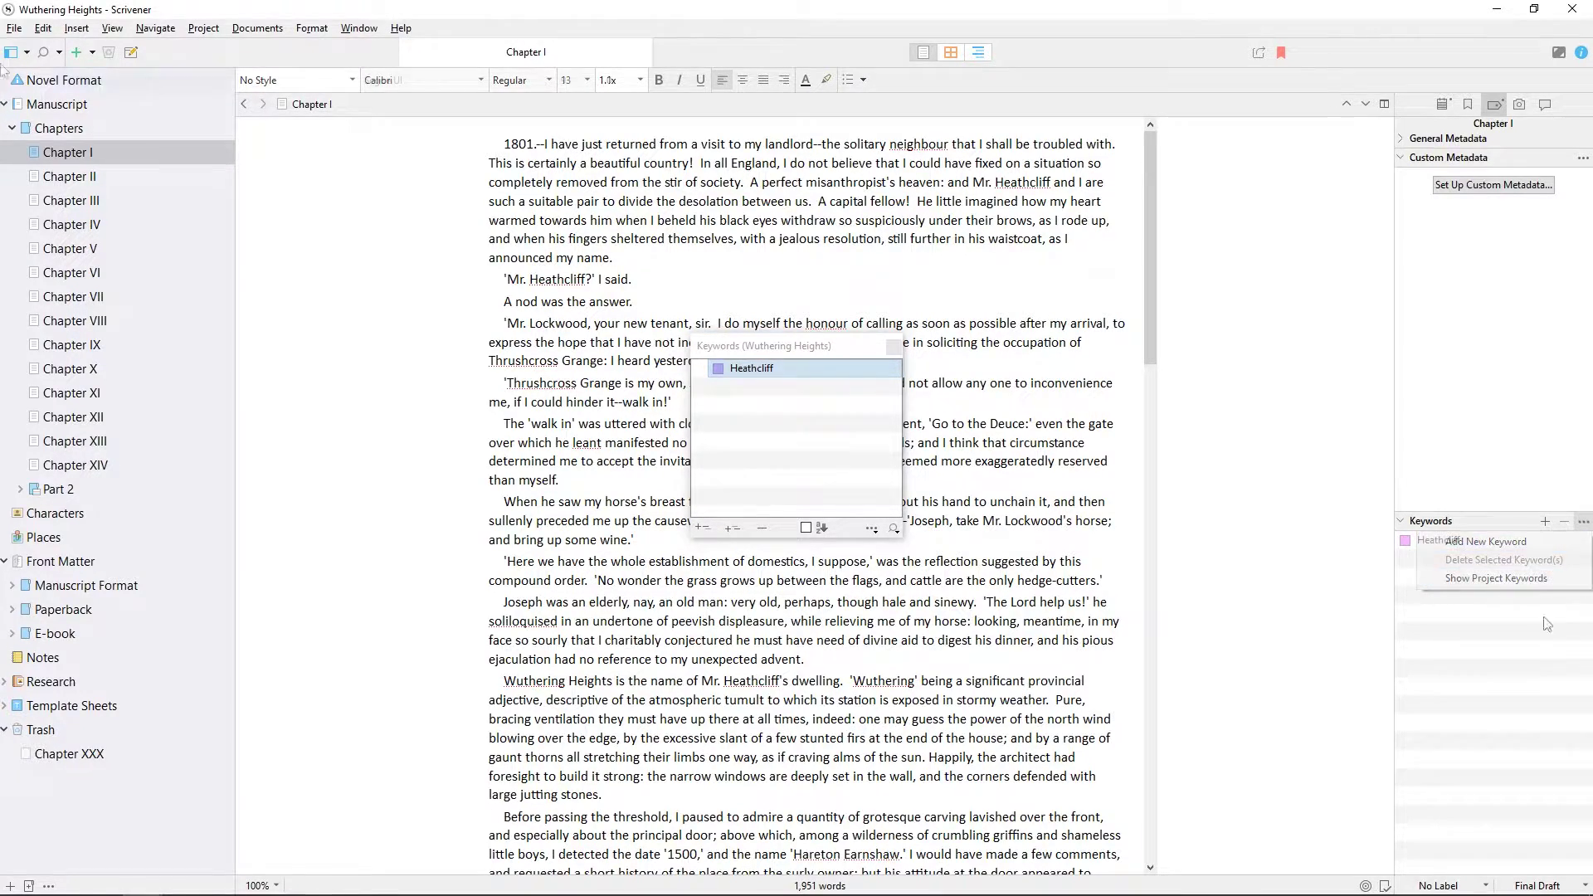
{"action": "left_click", "coordinate": [93, 176]}
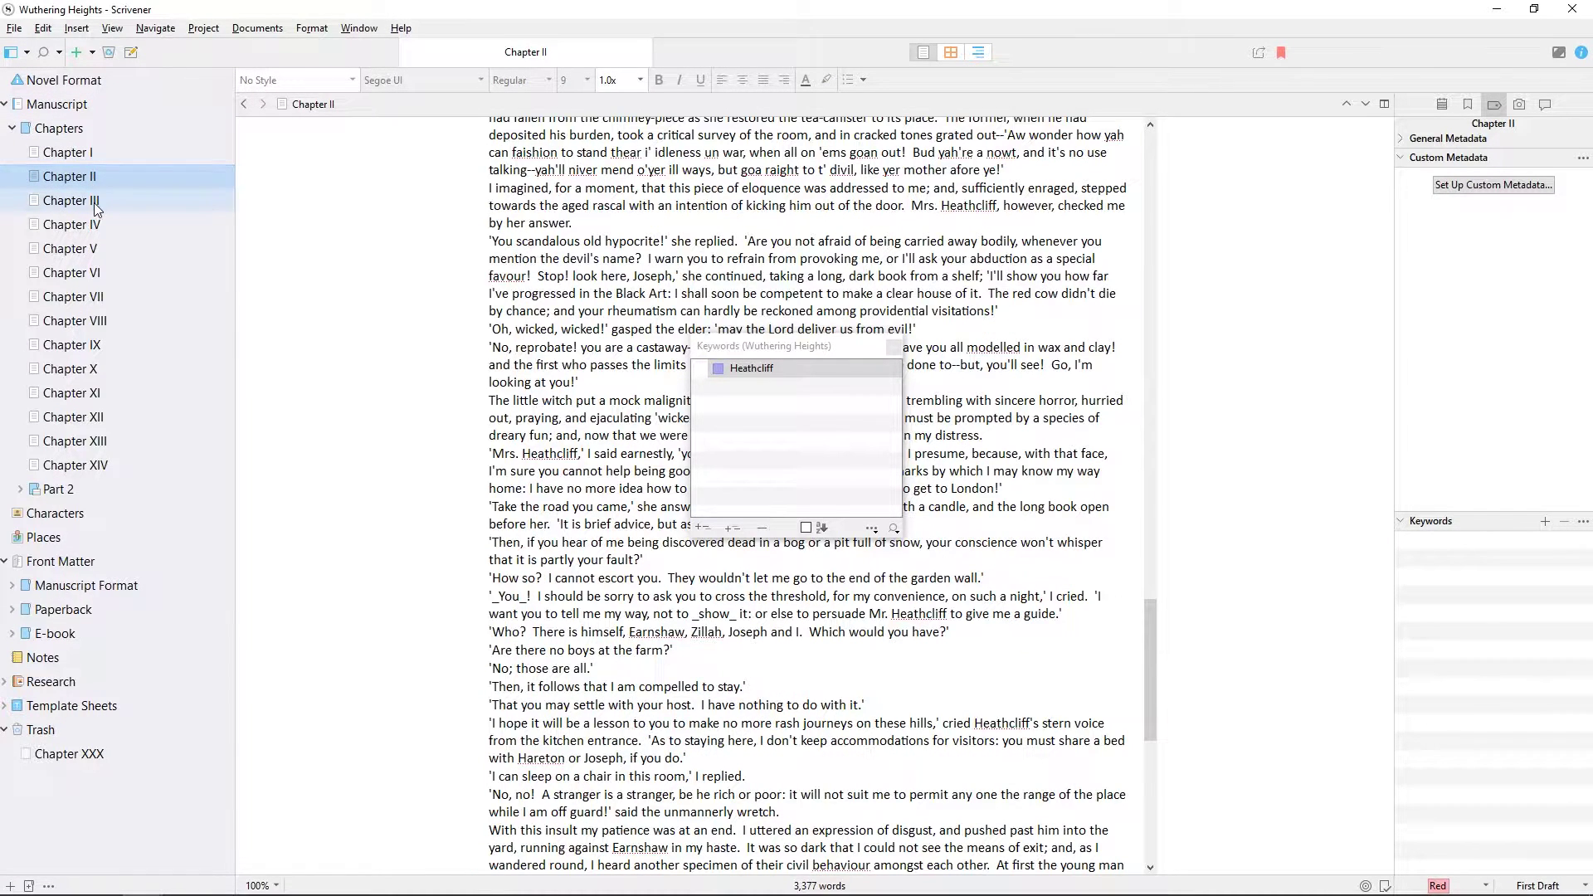
{"action": "left_click", "coordinate": [92, 201]}
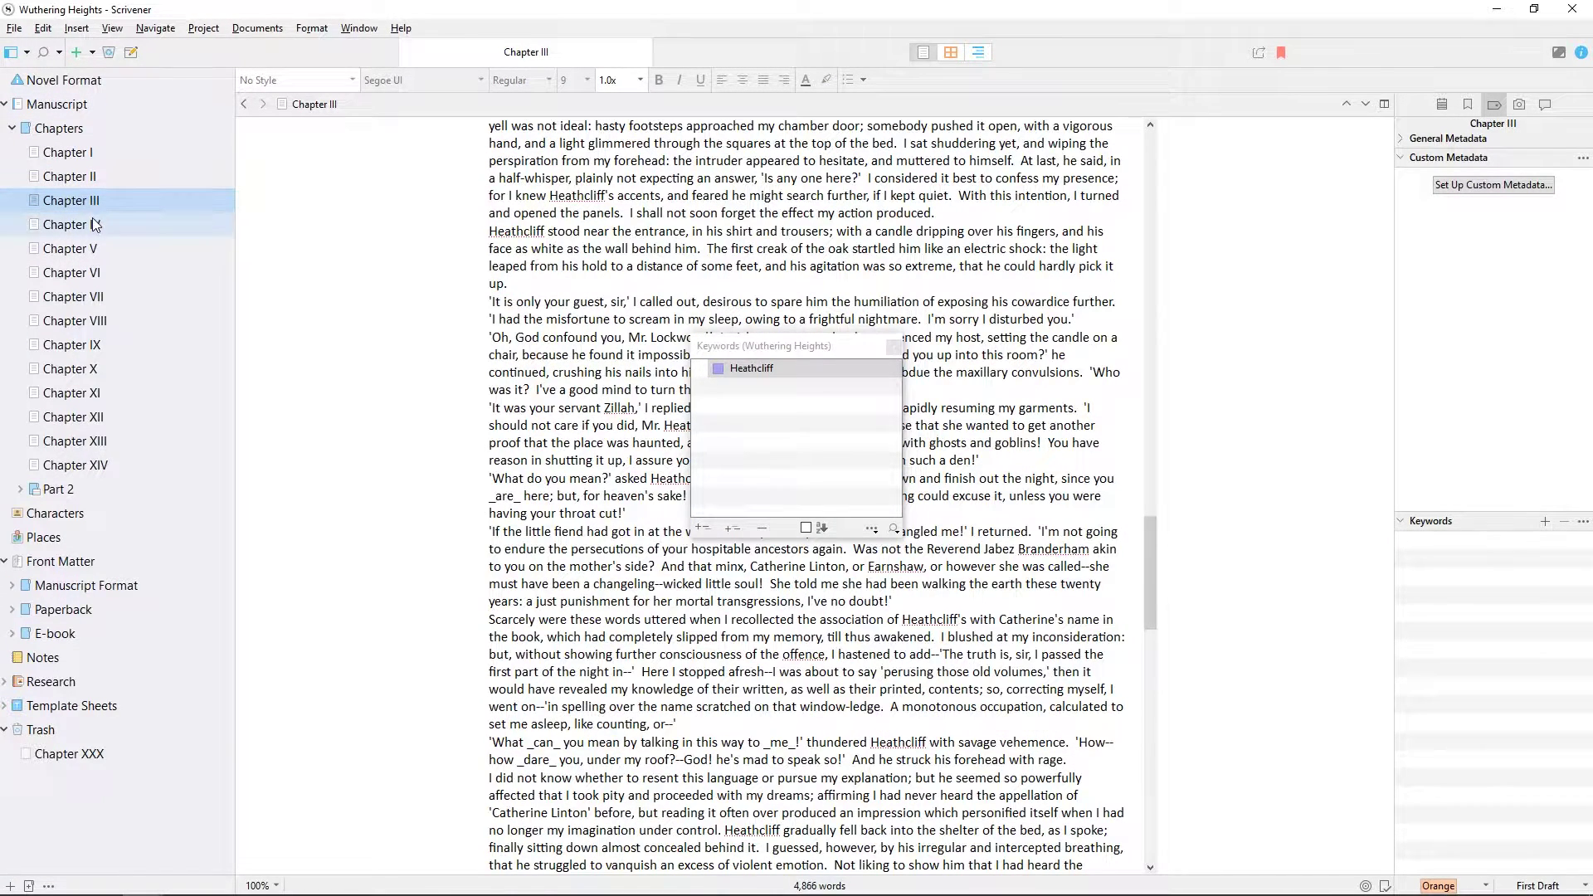
{"action": "left_click", "coordinate": [91, 176]}
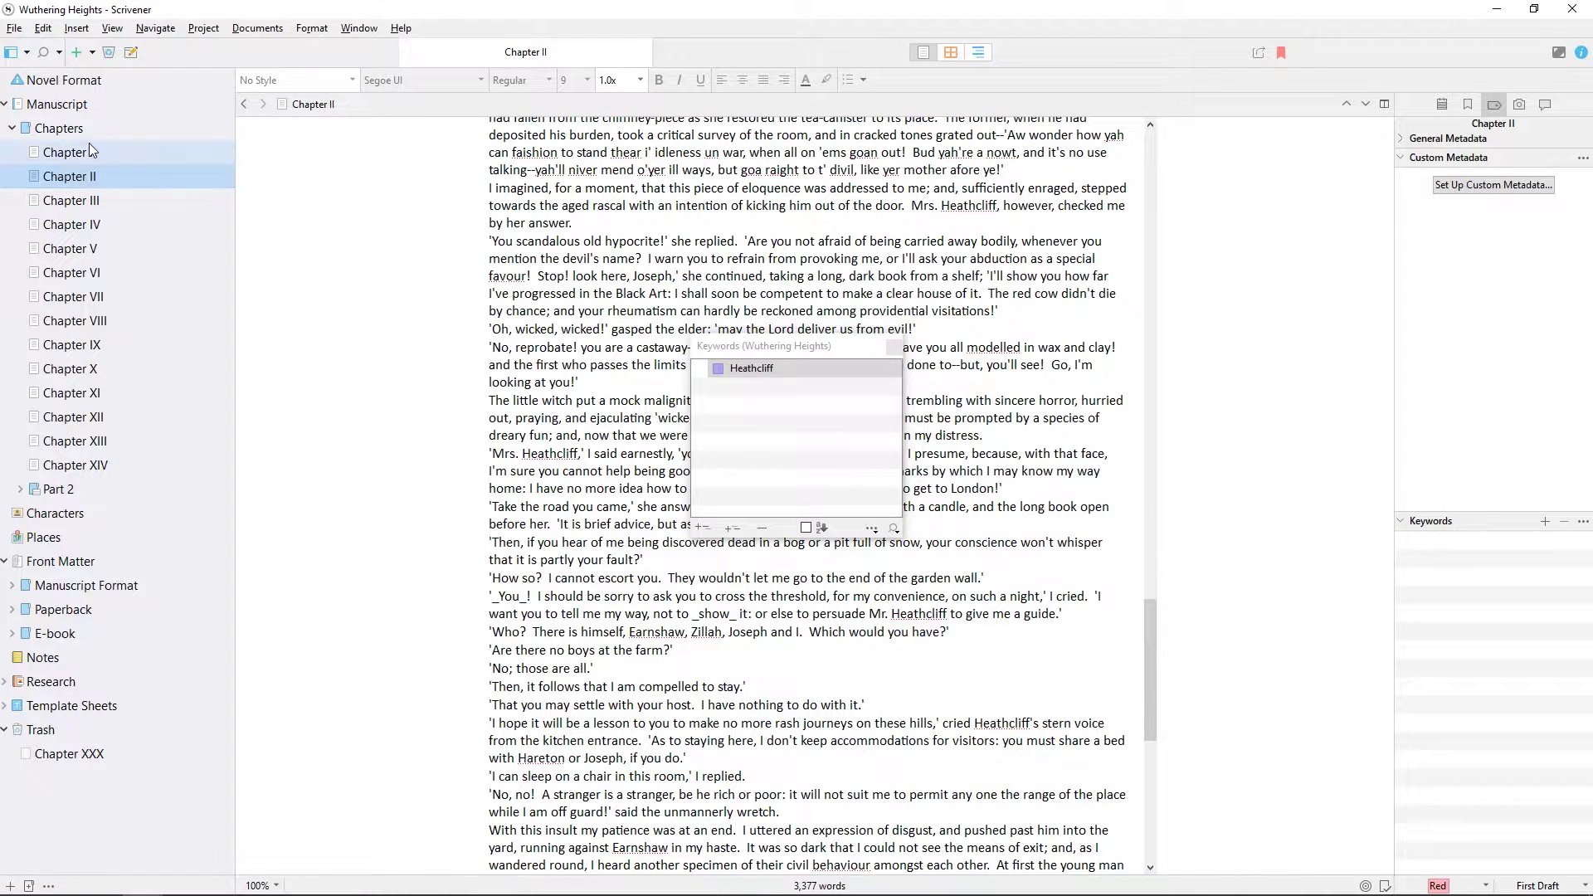
{"action": "left_click", "coordinate": [91, 150]}
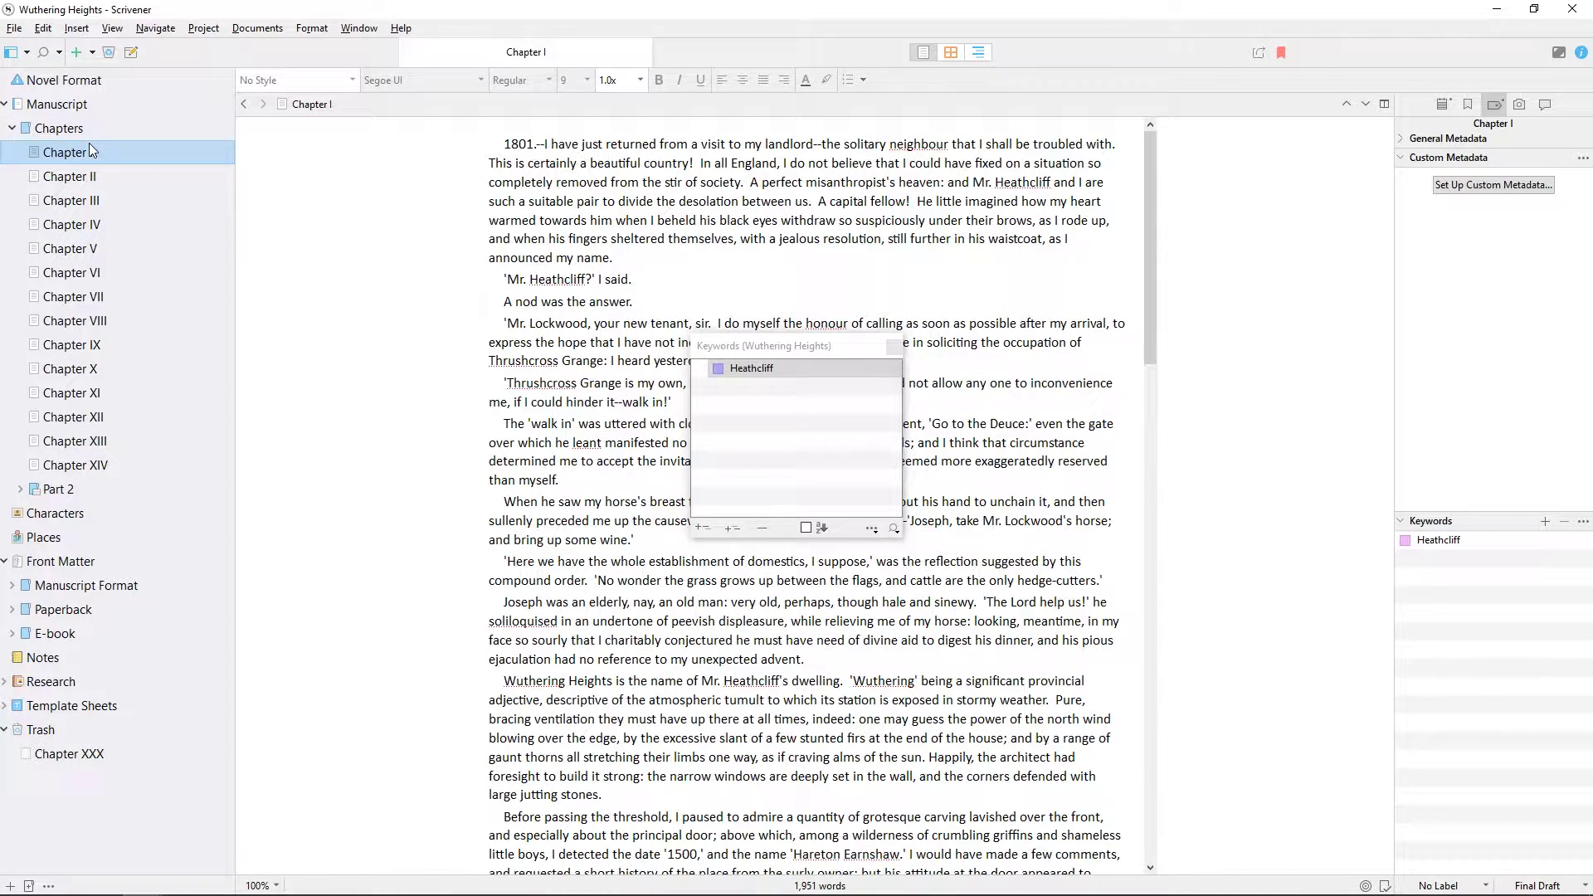
Add a child keyword named Anger under Heathcliff and assign it to Chapter I.
{"action": "left_click", "coordinate": [762, 409]}
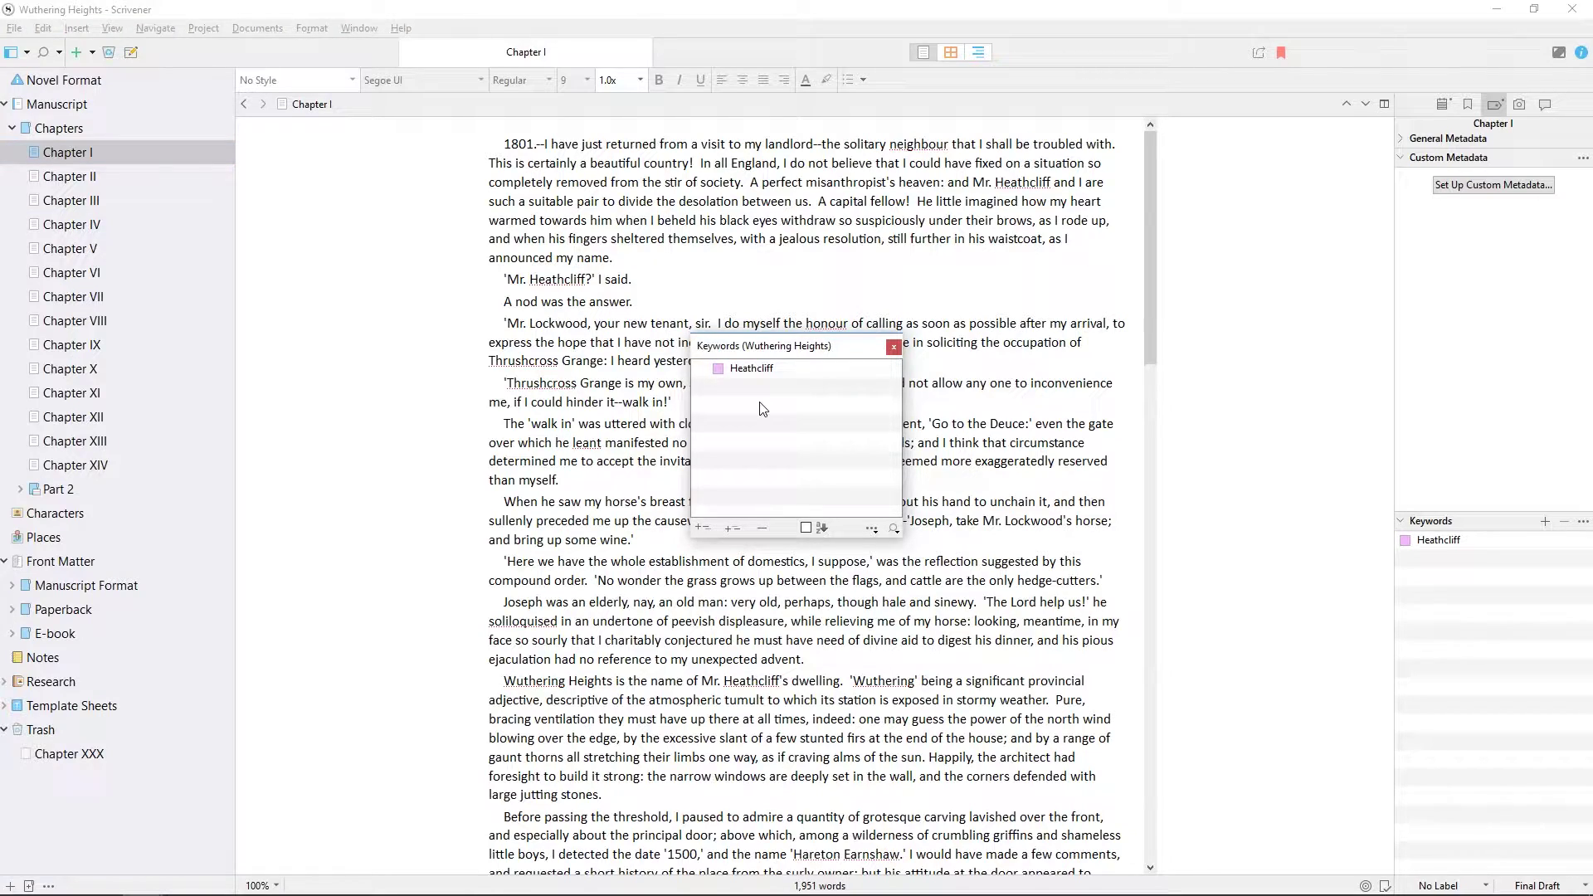
{"action": "left_click", "coordinate": [767, 374]}
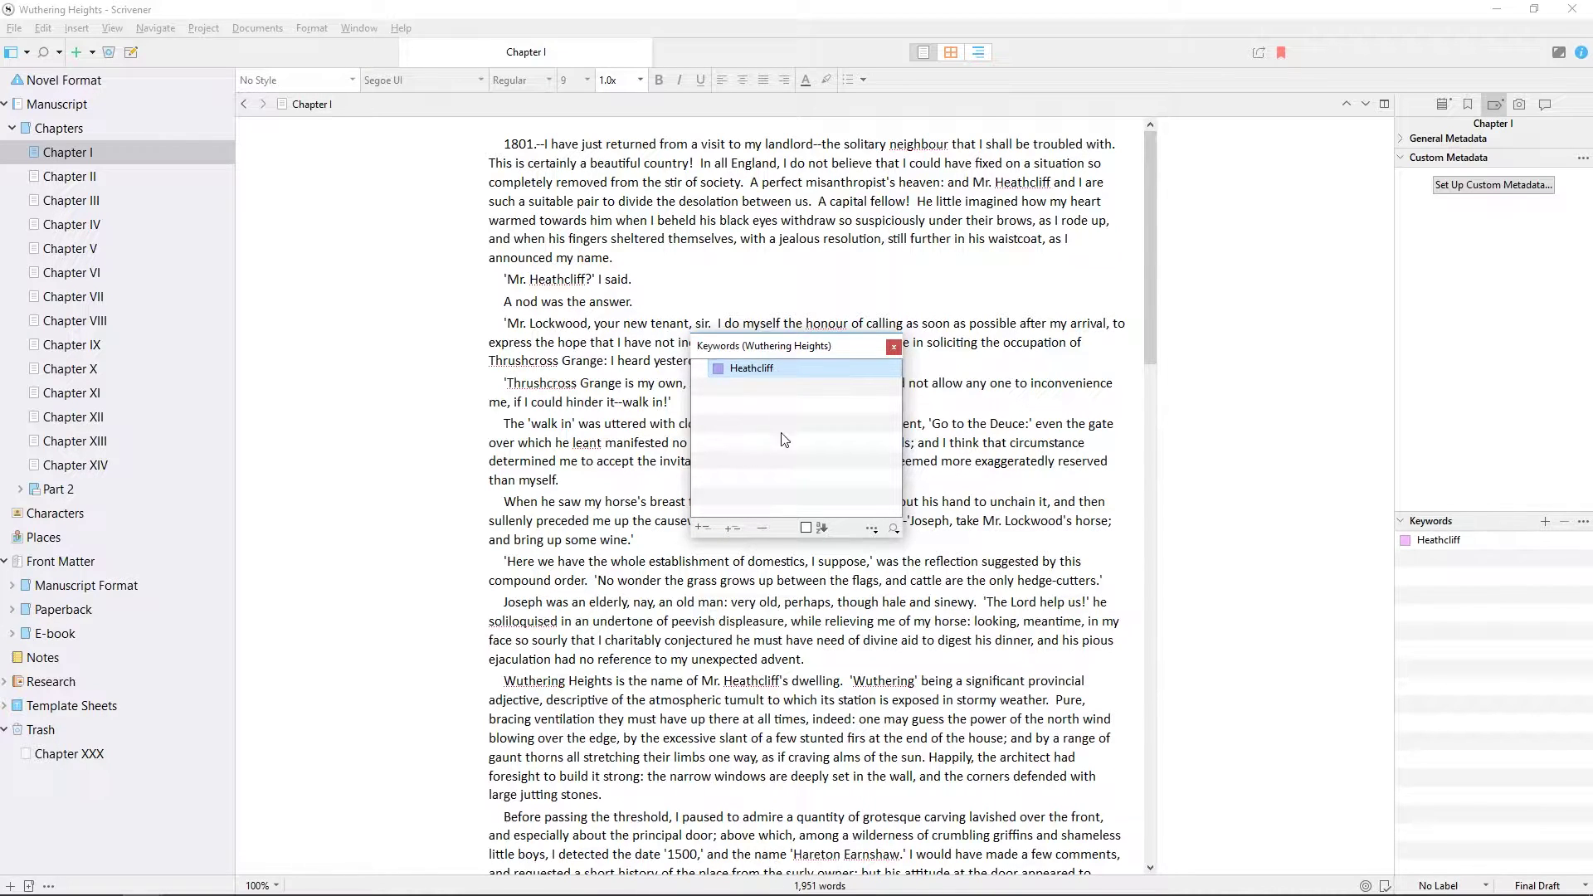
{"action": "left_click", "coordinate": [733, 531]}
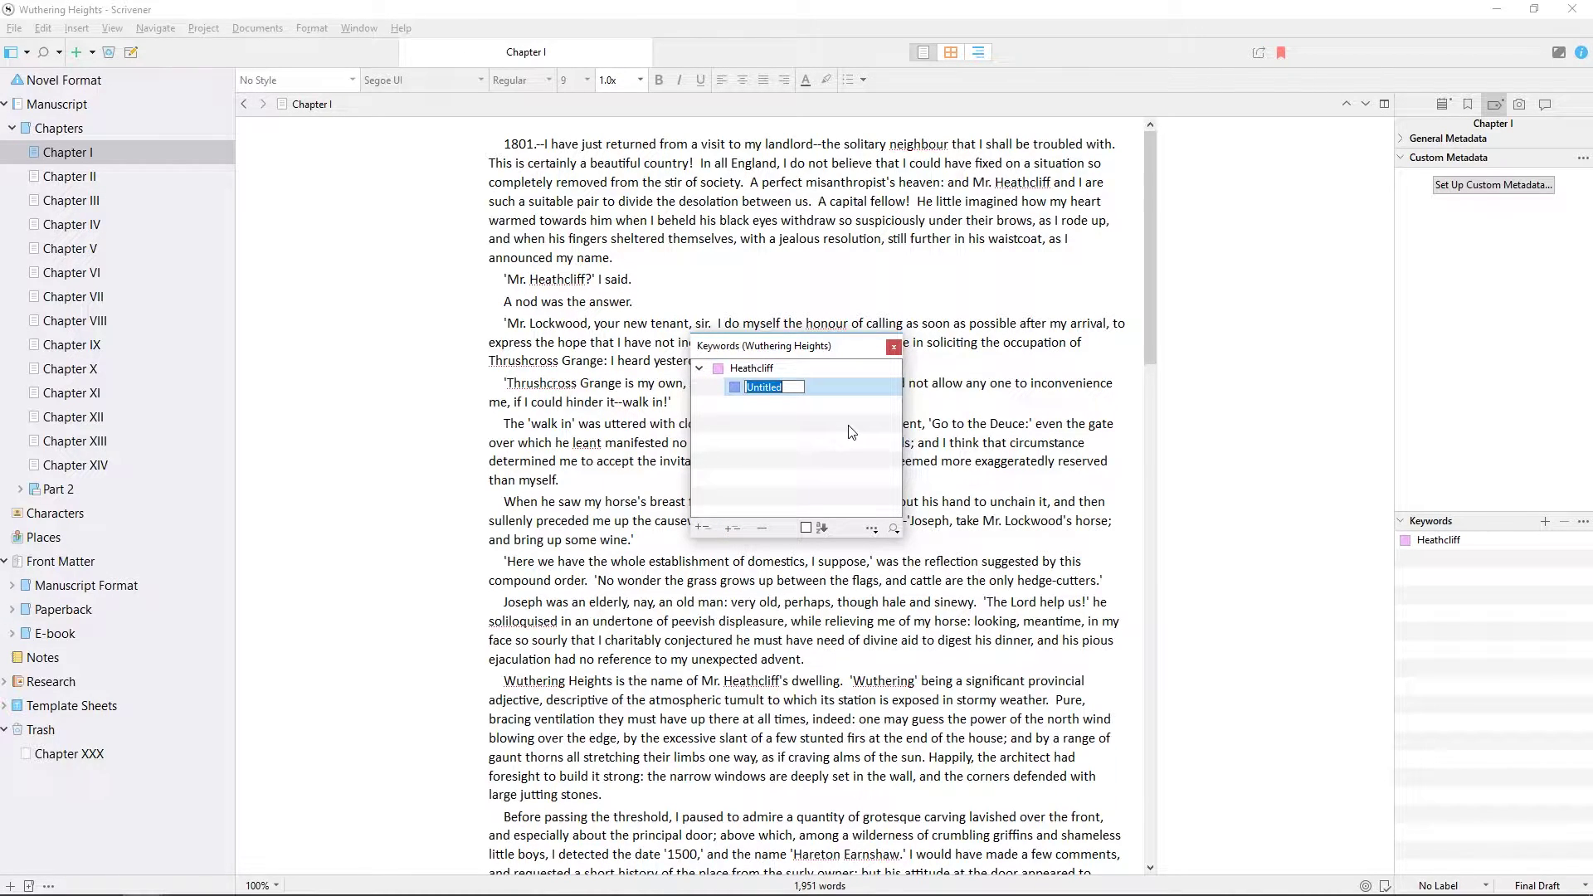
{"action": "type", "text": "Anger"}
{"action": "key", "text": "Return"}
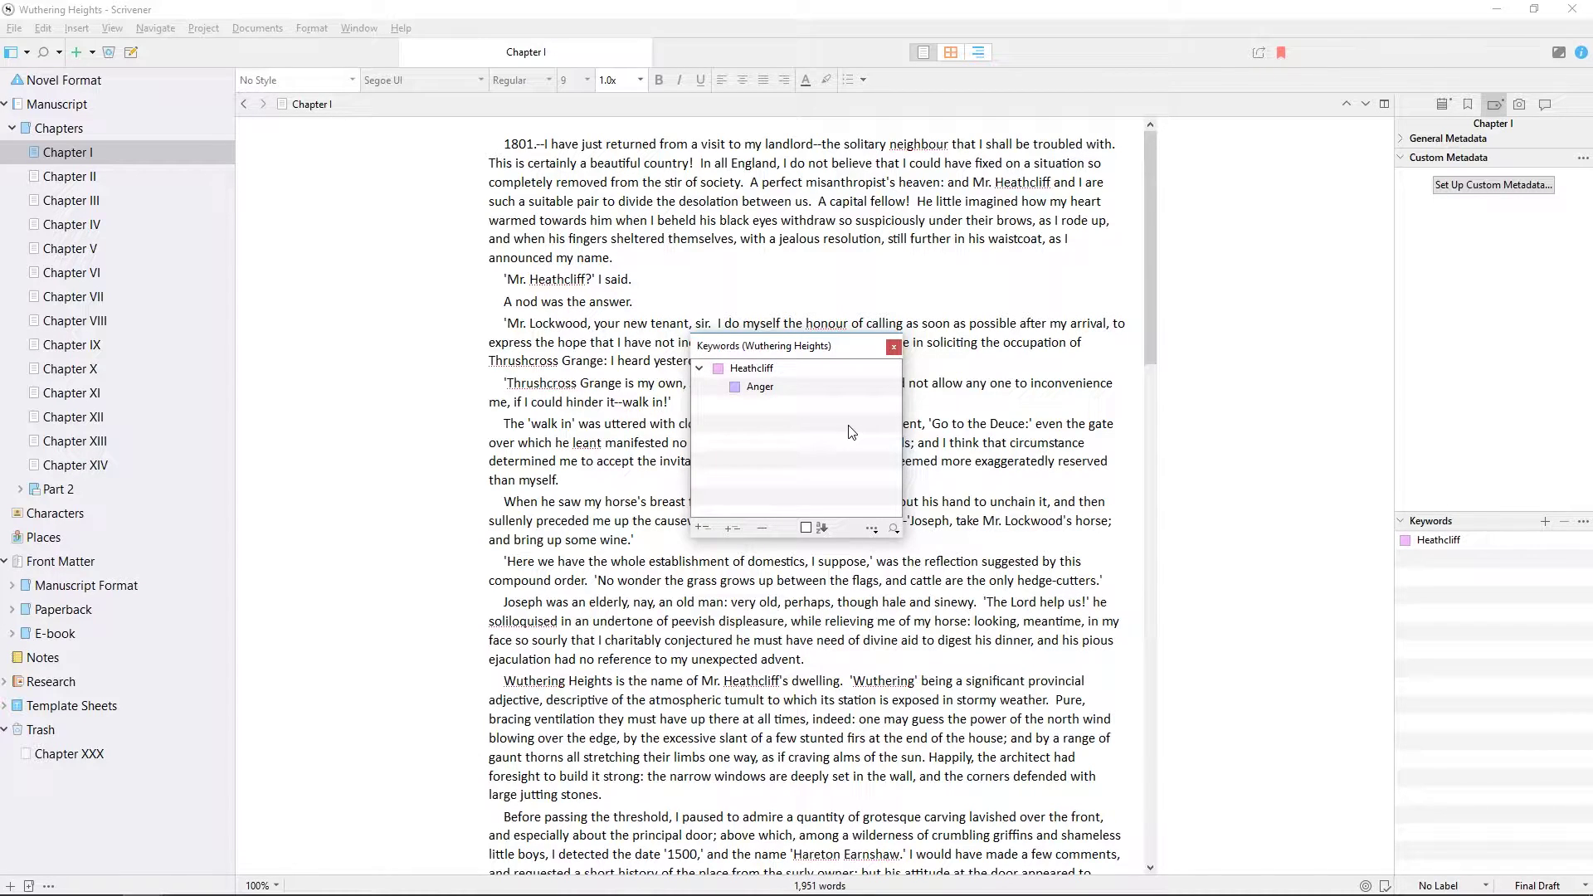
{"action": "left_click_drag", "start_coordinate": [757, 387], "coordinate": [1524, 595]}
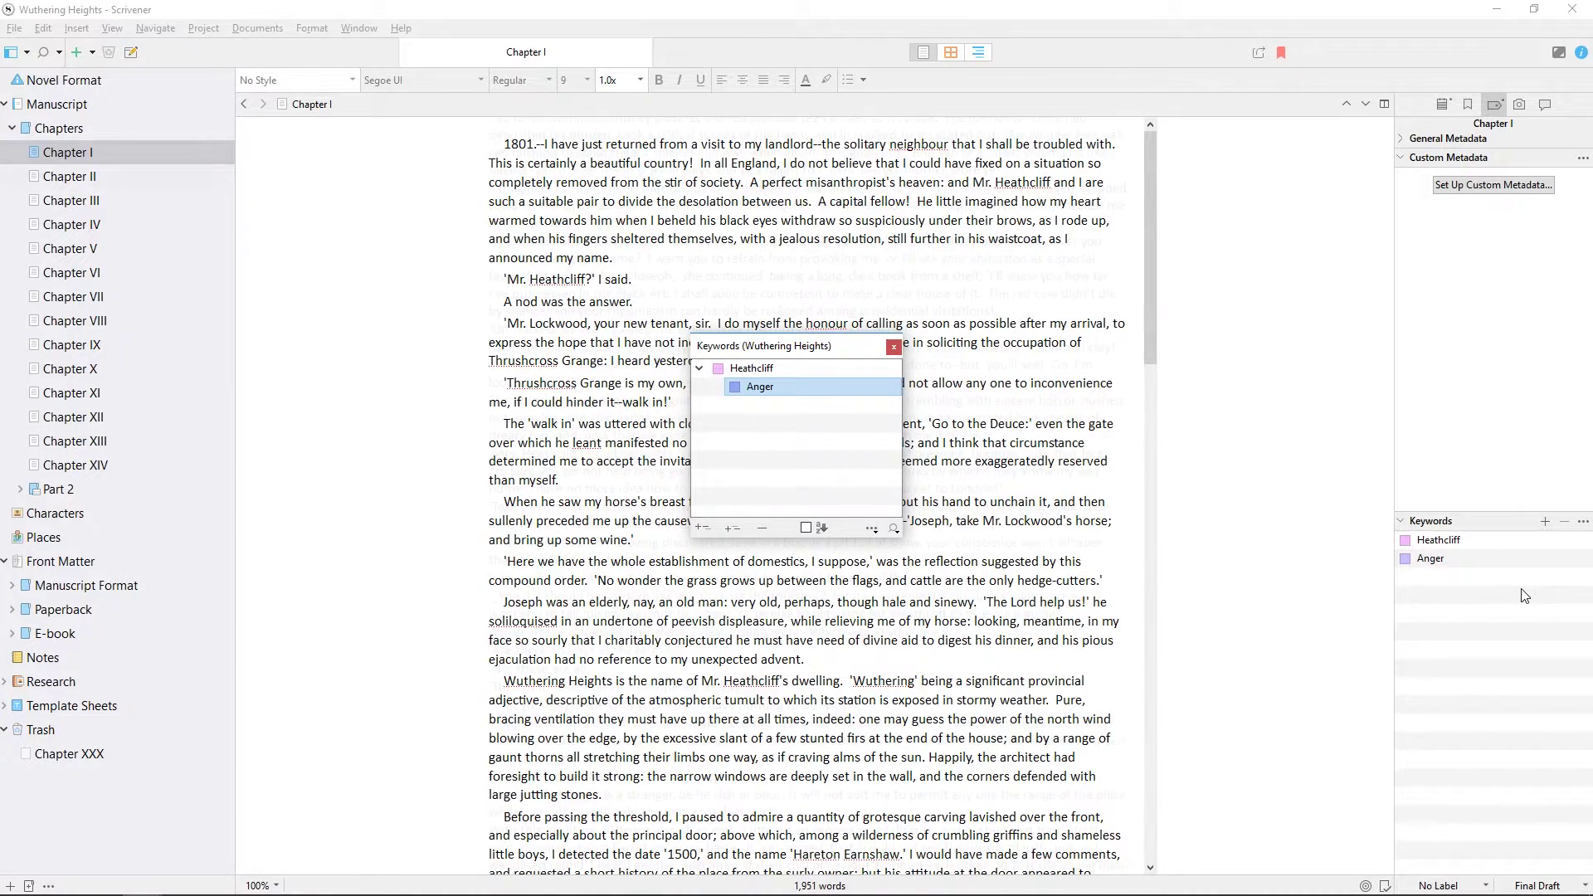
Go to Chapter II and assign the Anger keyword to it together with its parent keyword Heathcliff.
{"action": "key", "text": "ctrl+Down"}
{"action": "left_click", "coordinate": [797, 435]}
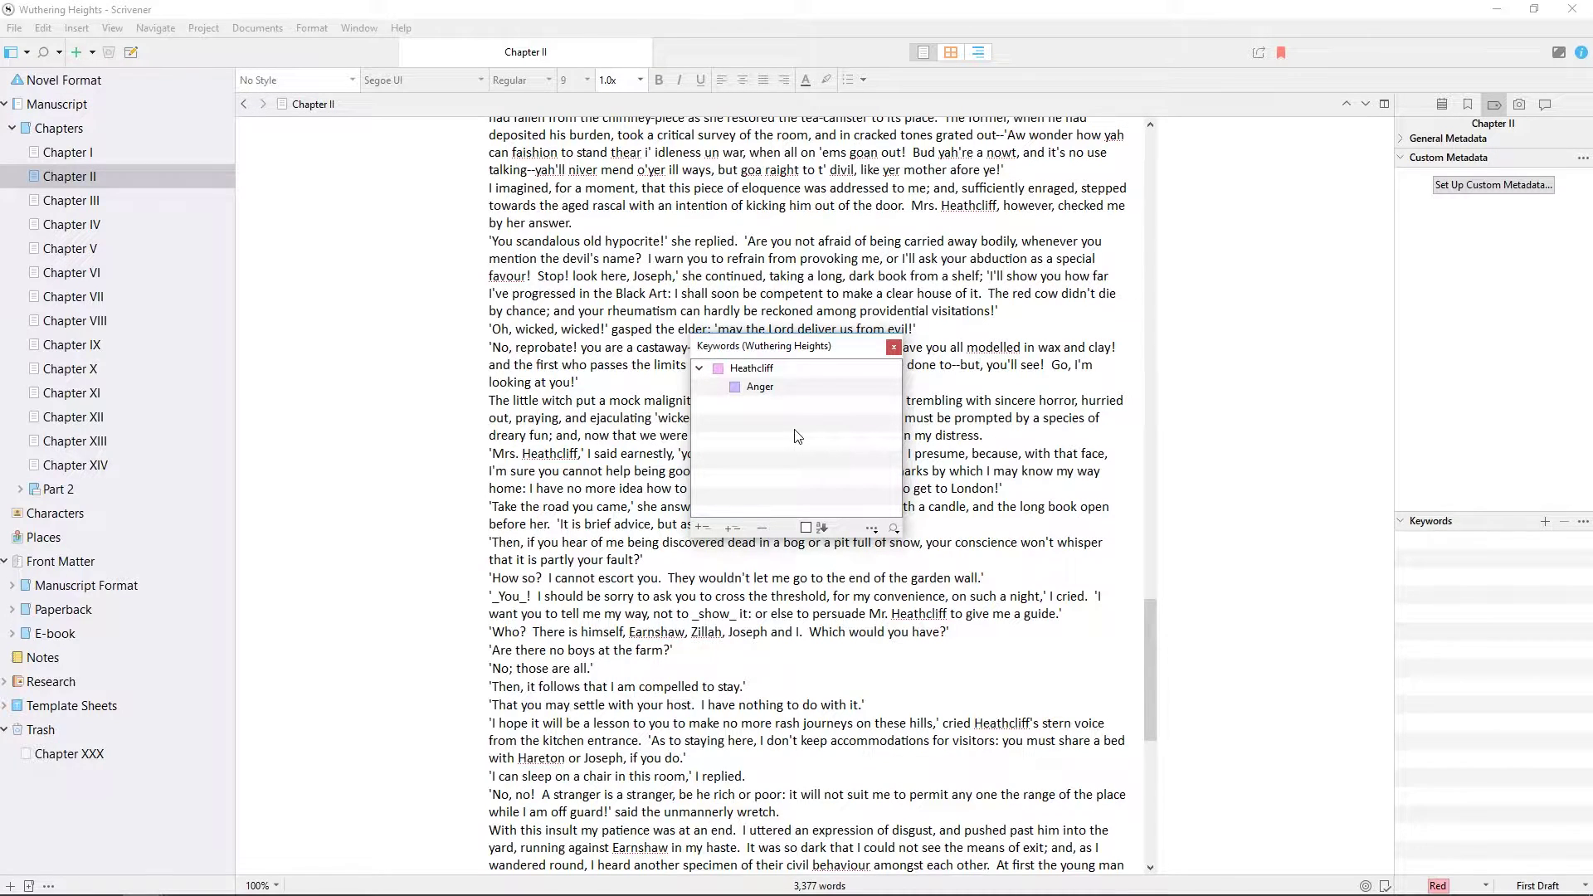
{"action": "key", "text": "alt"}
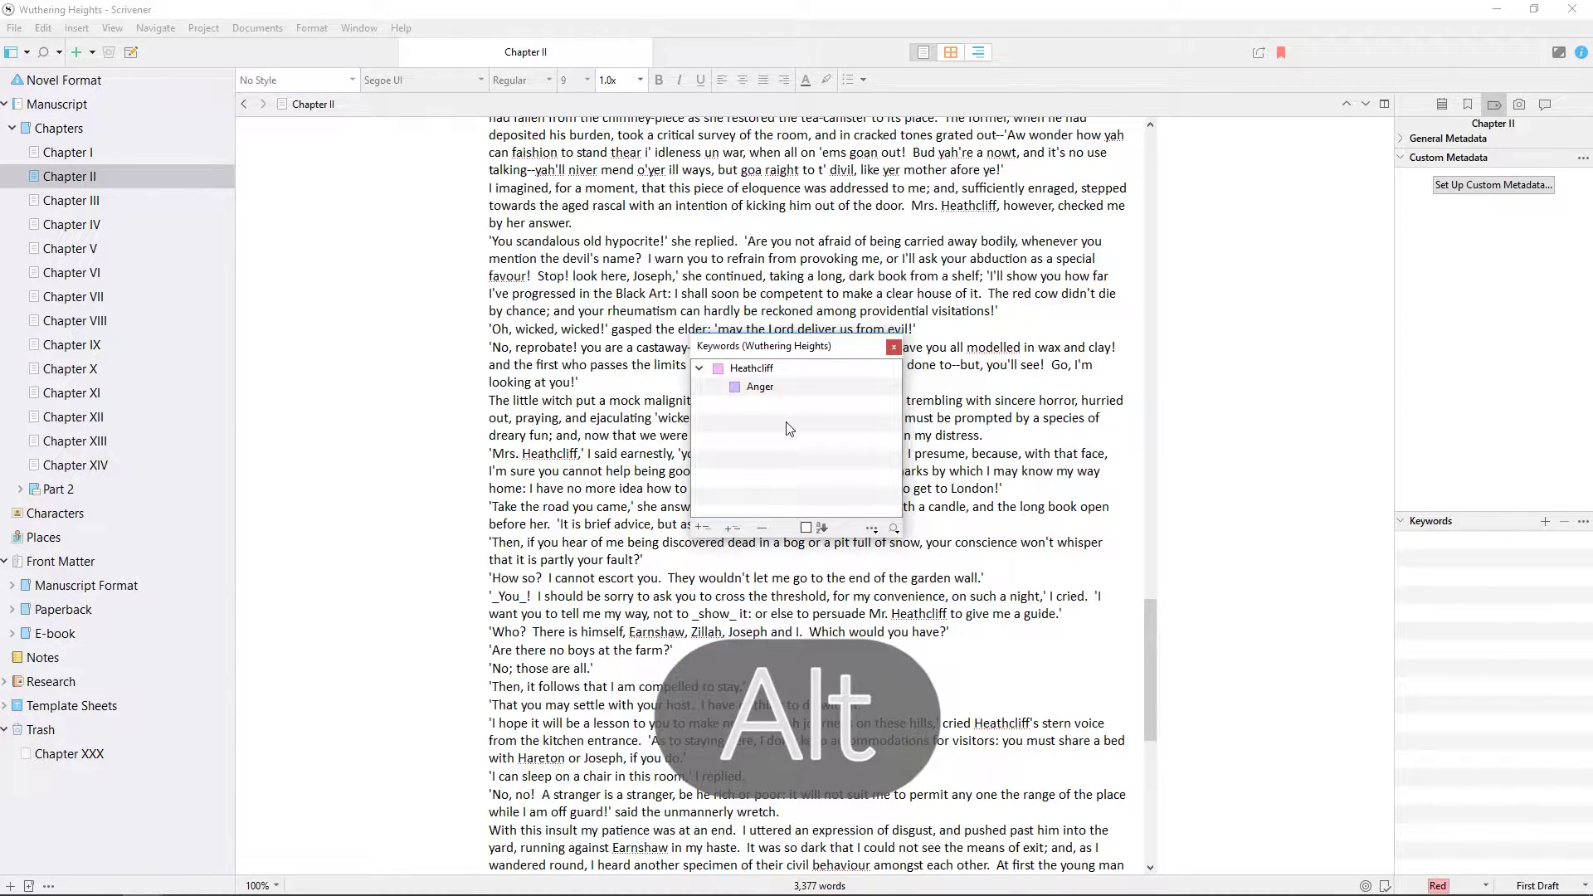
{"action": "left_click_drag", "start_coordinate": [753, 393], "coordinate": [1498, 598]}
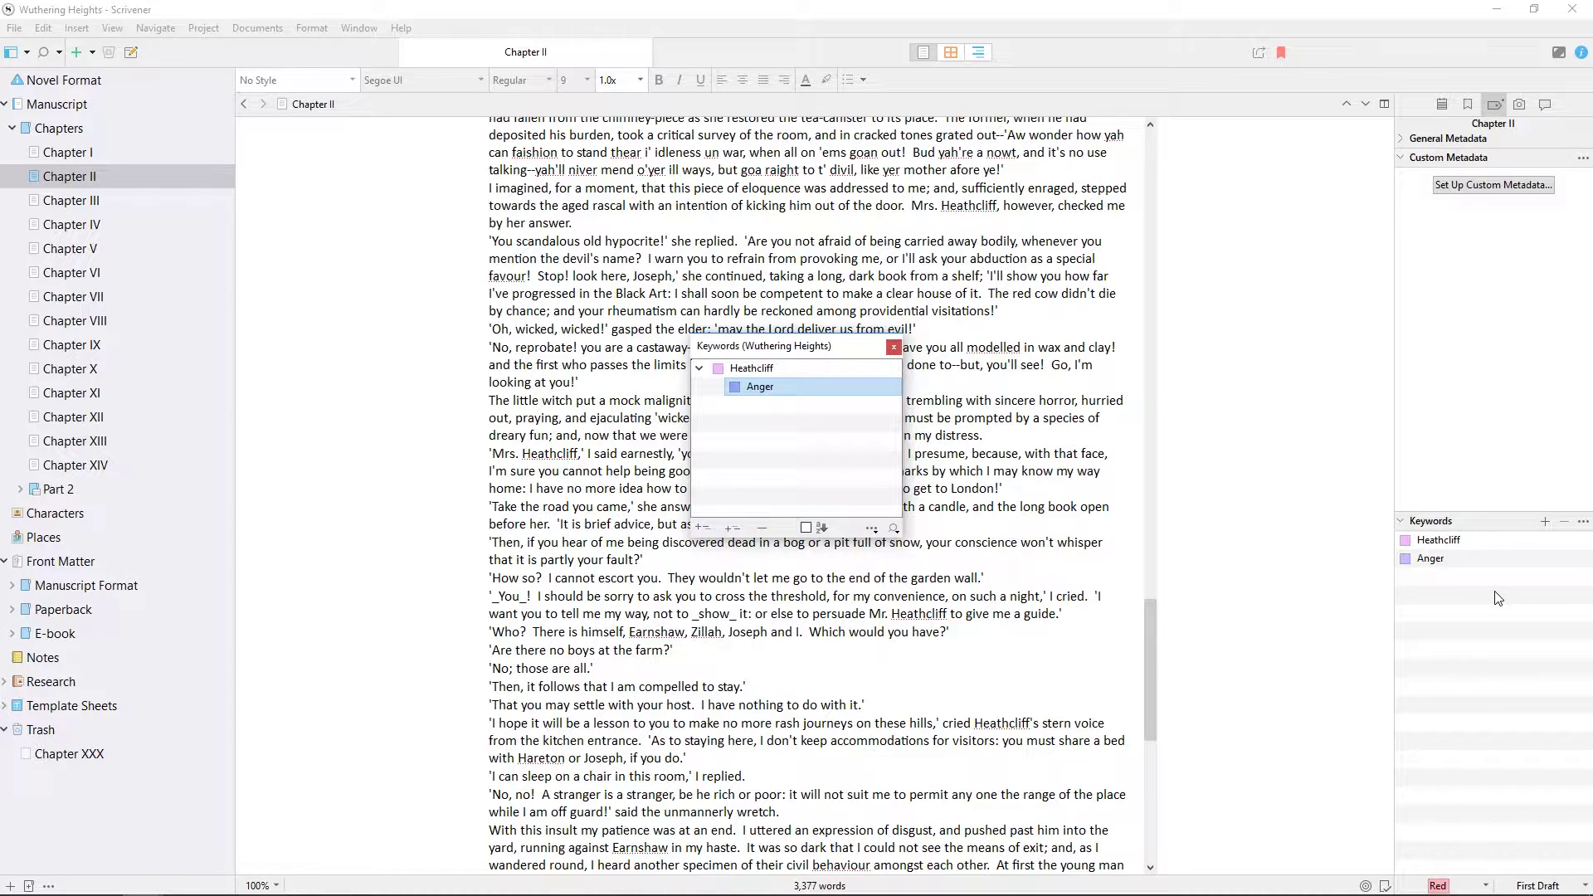
{"action": "left_click", "coordinate": [1497, 598]}
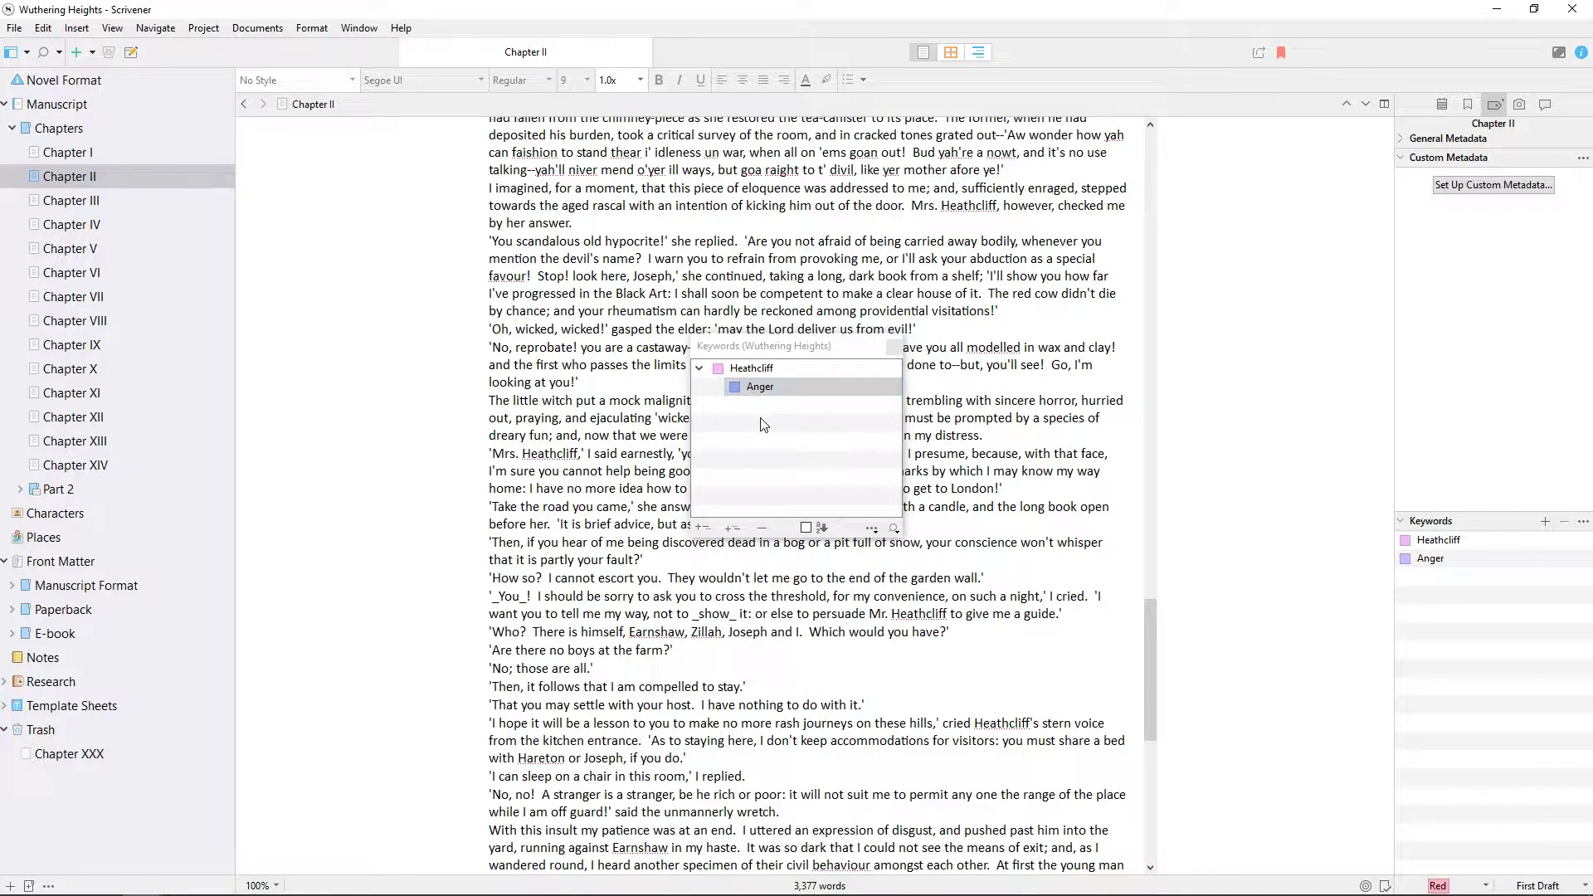
Move the Anger keyword out from under Heathcliff to the top level of the project keywords.
{"action": "left_click", "coordinate": [756, 393]}
{"action": "left_click_drag", "start_coordinate": [756, 393], "coordinate": [742, 426]}
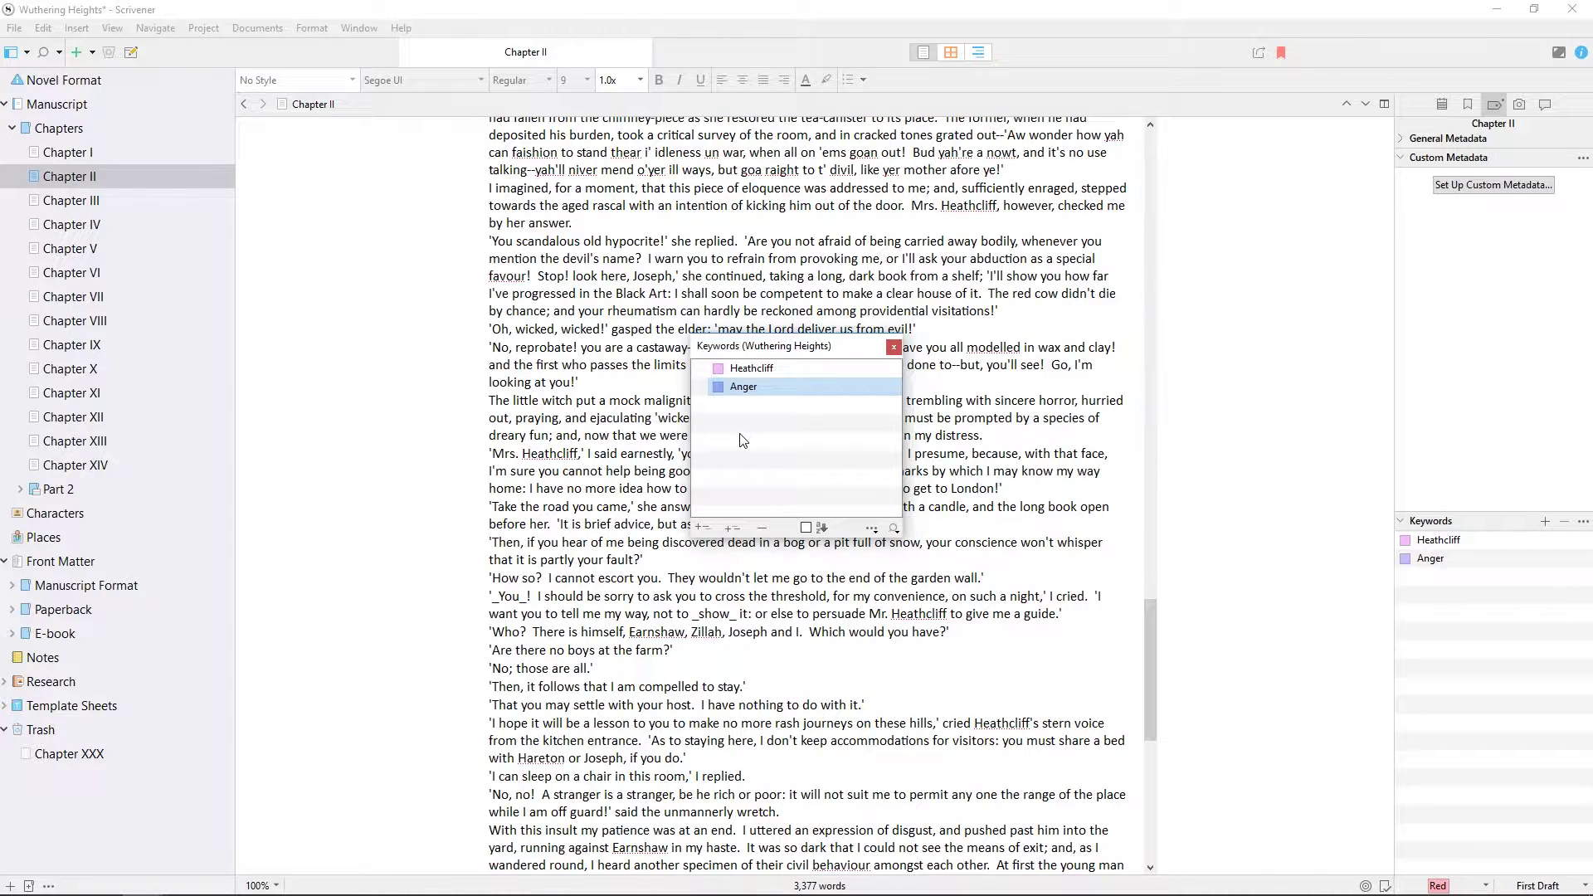
{"action": "left_click_drag", "start_coordinate": [751, 369], "coordinate": [757, 438]}
{"action": "left_click", "coordinate": [797, 433]}
{"action": "left_click", "coordinate": [760, 438]}
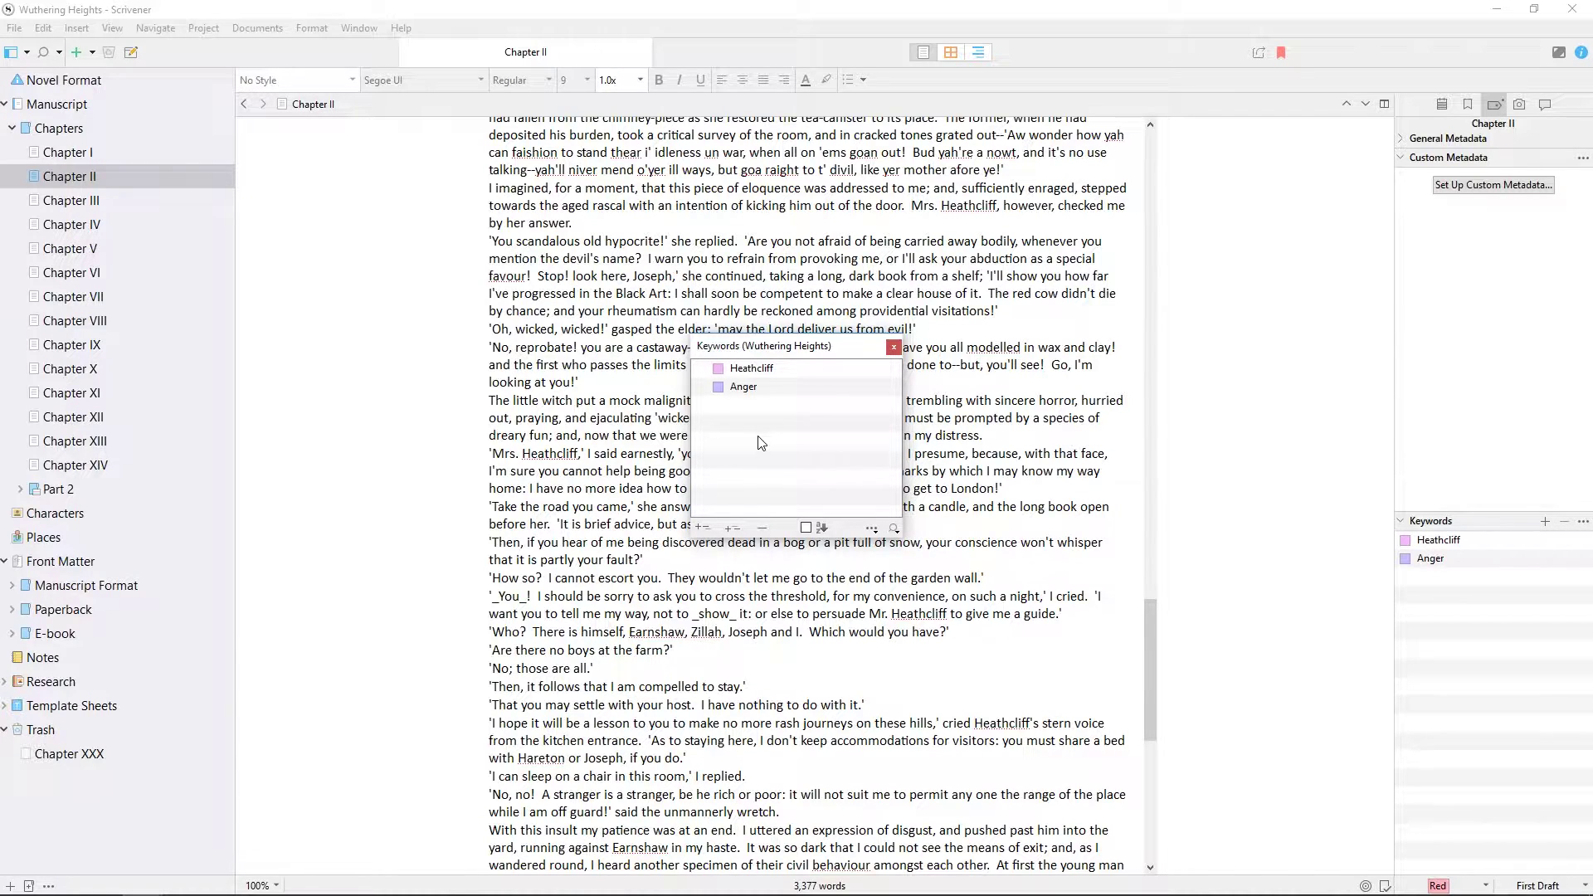
Change the color of the Heathcliff keyword to dark purple.
{"action": "left_click", "coordinate": [720, 370]}
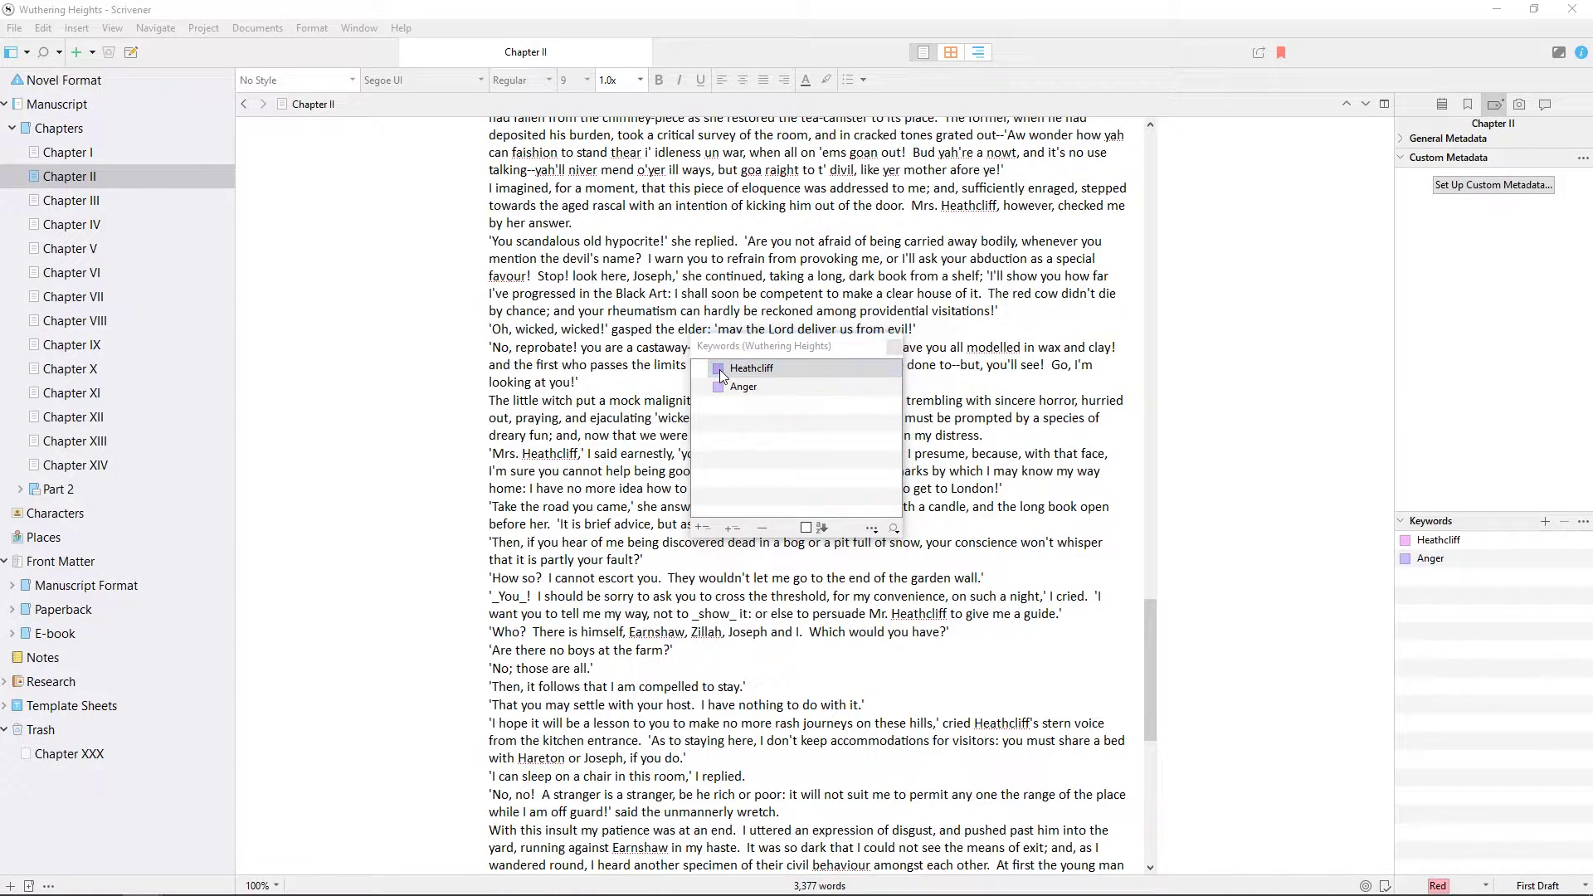
{"action": "left_click", "coordinate": [718, 370]}
{"action": "left_click", "coordinate": [827, 307]}
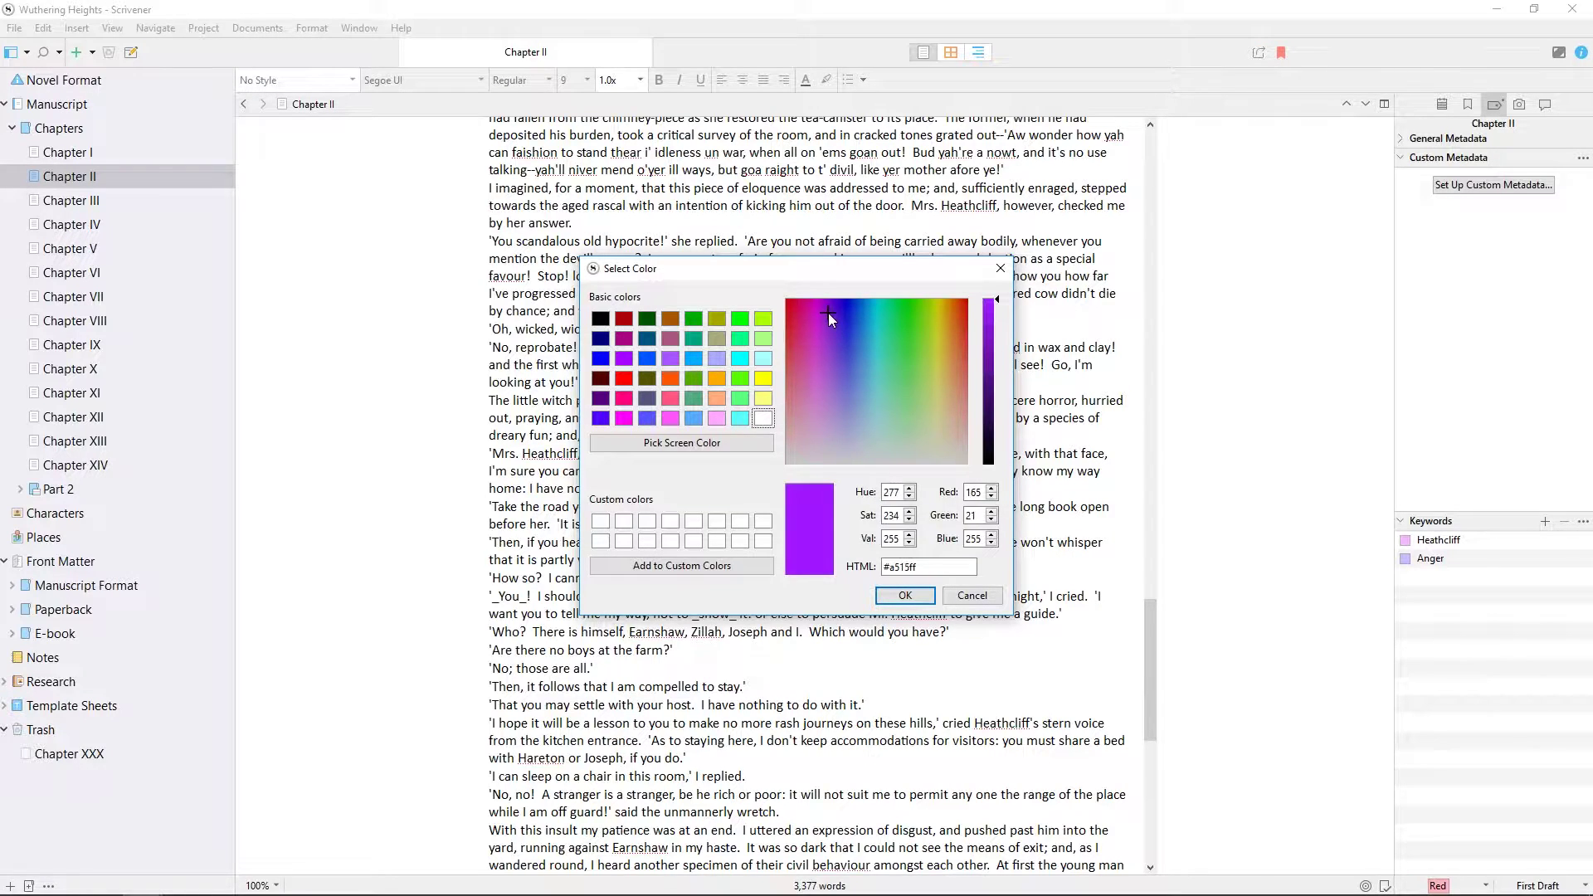
{"action": "left_click", "coordinate": [996, 344]}
{"action": "left_click_drag", "start_coordinate": [996, 348], "coordinate": [996, 393]}
{"action": "left_click", "coordinate": [905, 596]}
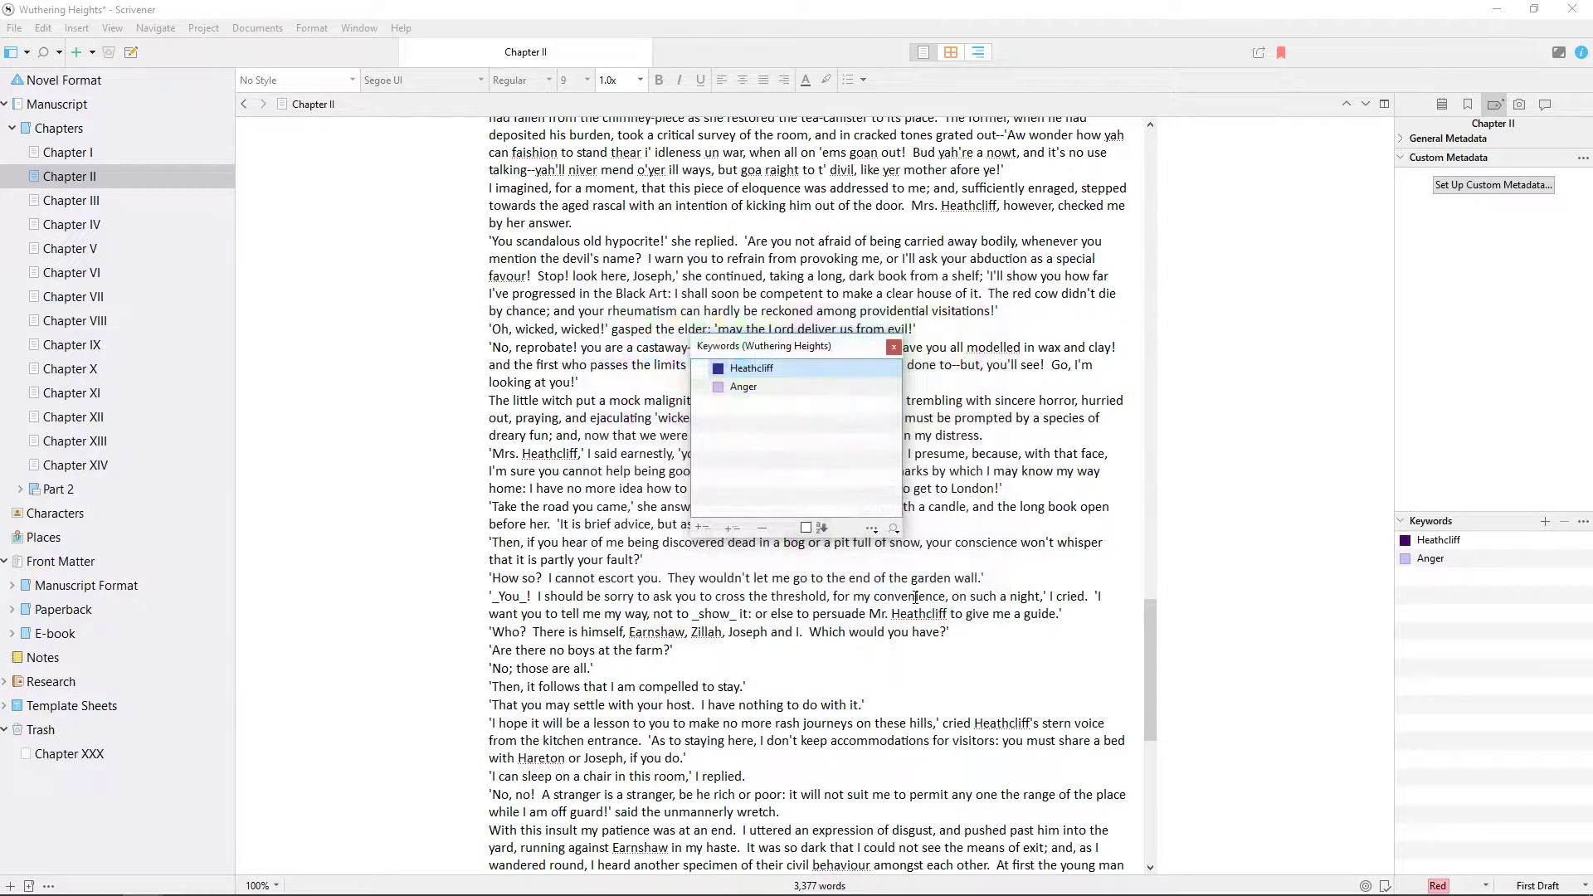
Change the color of the Anger keyword to dark red.
{"action": "left_click", "coordinate": [719, 387]}
{"action": "left_click", "coordinate": [789, 318]}
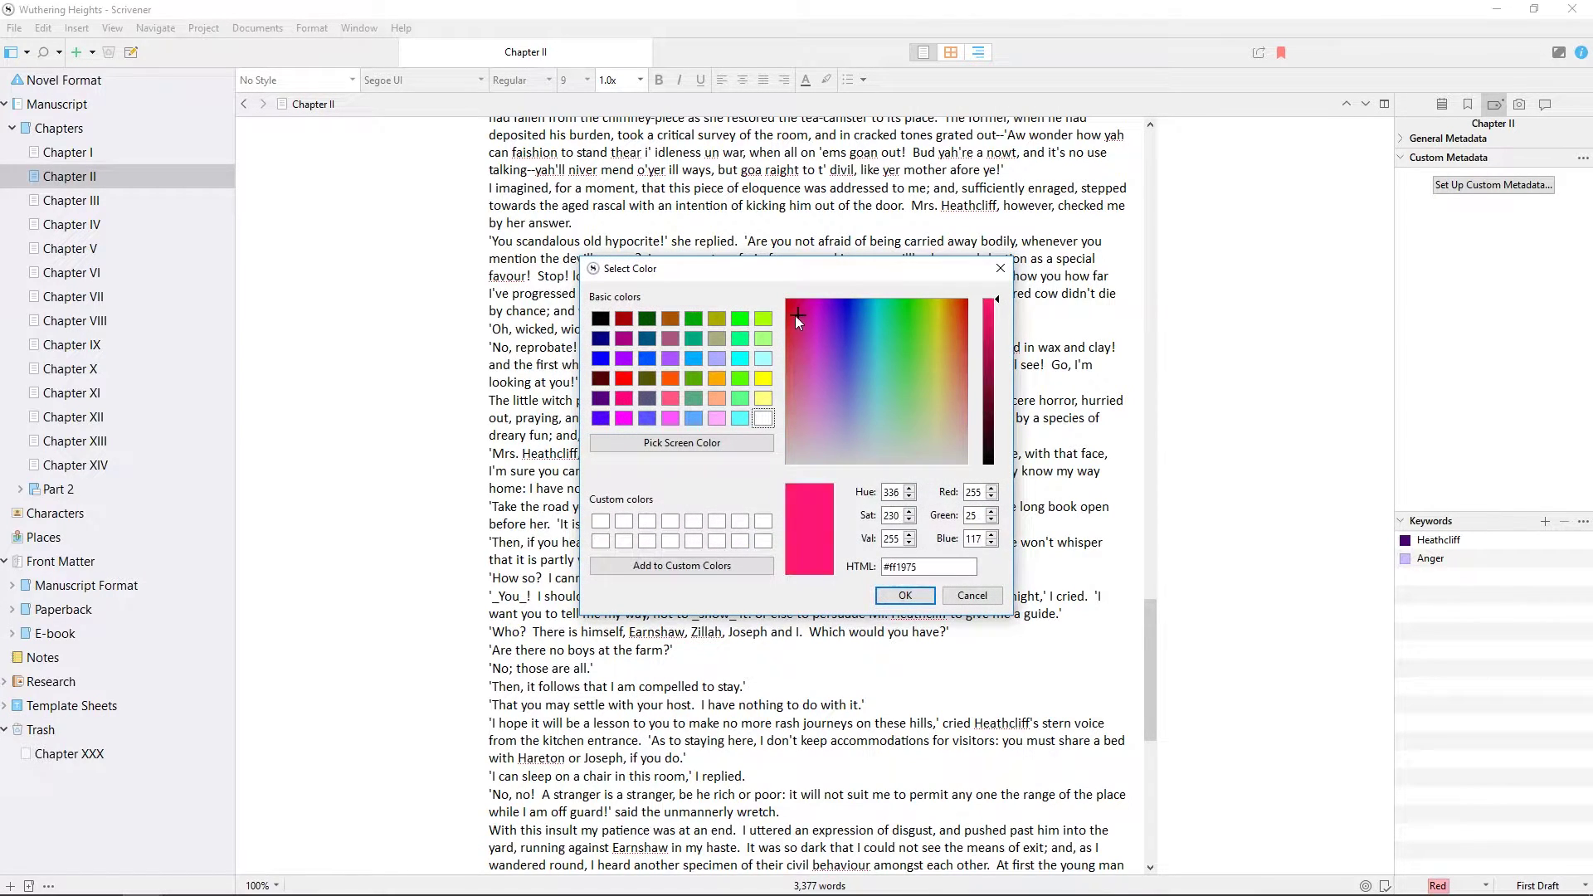
{"action": "left_click", "coordinate": [997, 365]}
{"action": "left_click", "coordinate": [904, 596]}
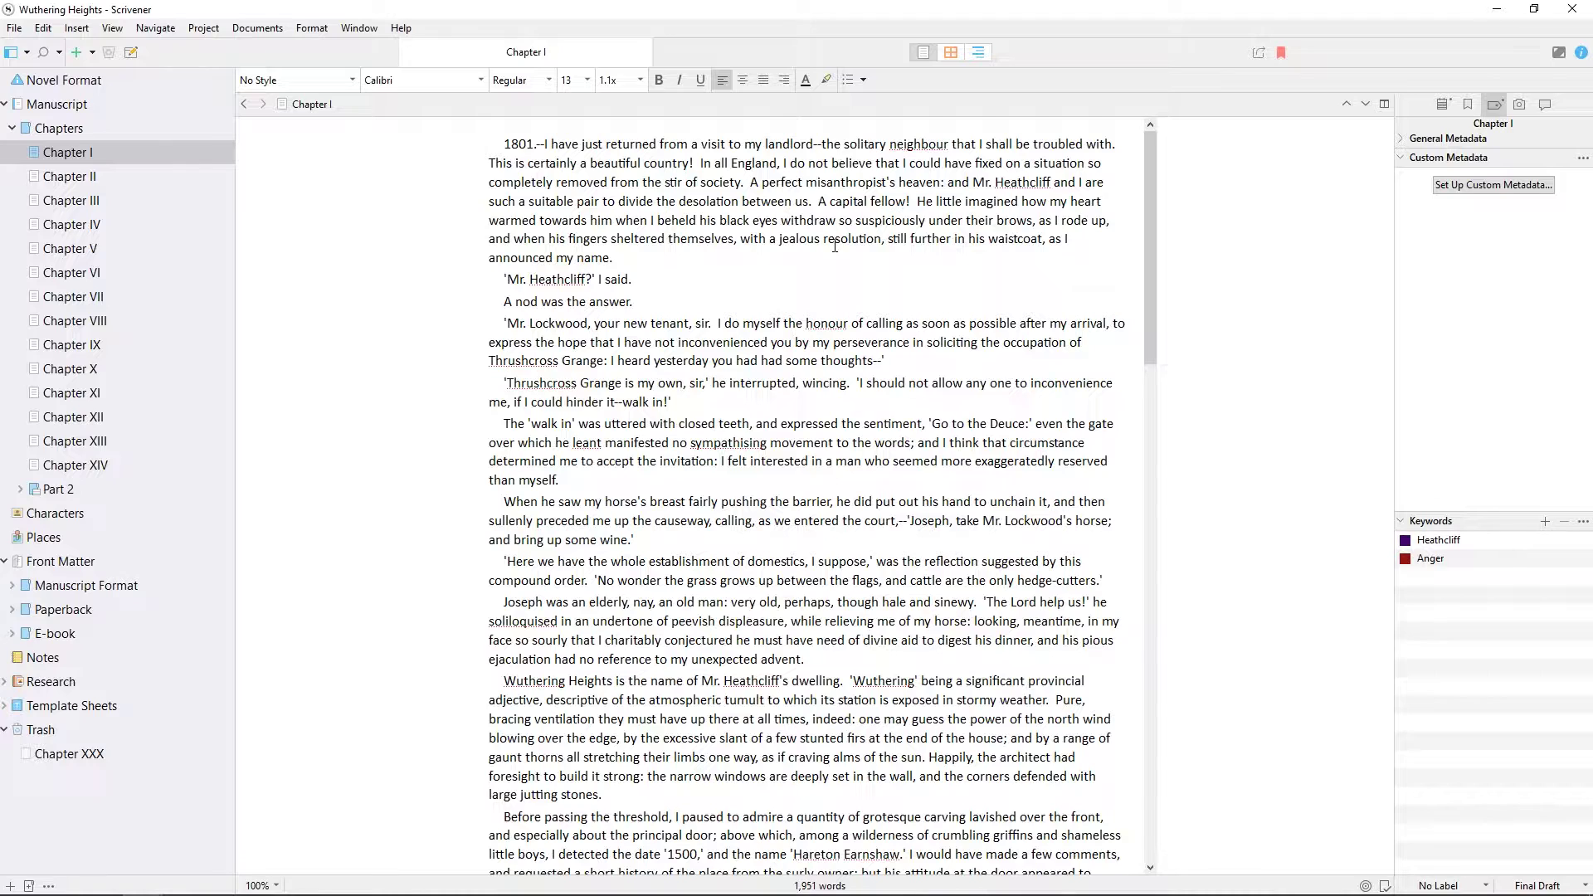
Search the project for documents with the Heathcliff keyword and view Chapter I through Chapter XX of the results on the corkboard.
{"action": "key", "text": "ctrl+shift+o"}
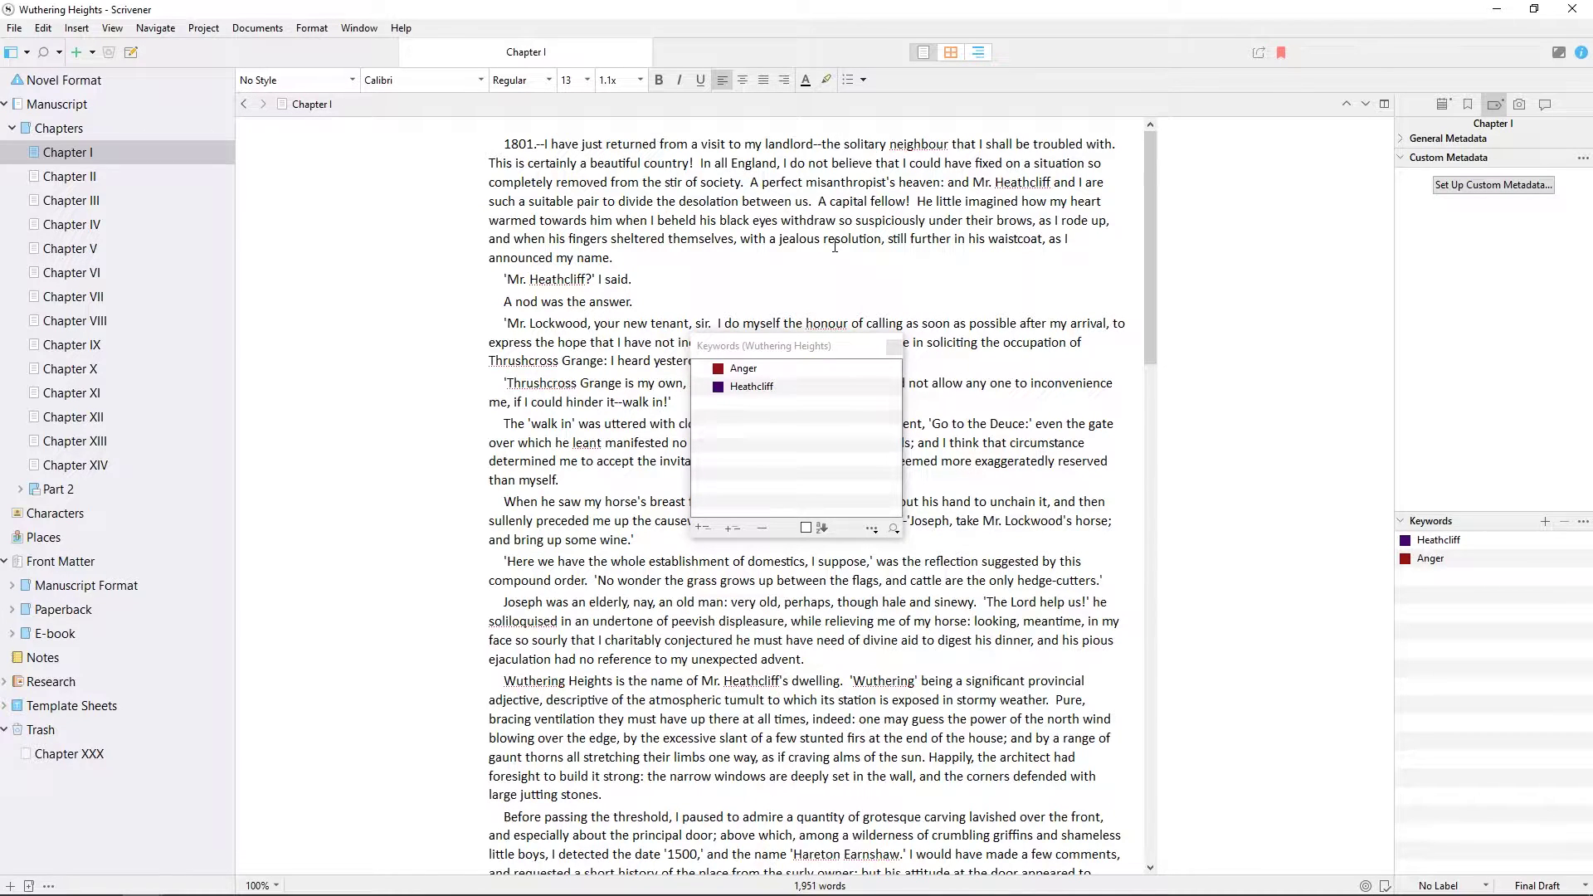
{"action": "left_click", "coordinate": [765, 388]}
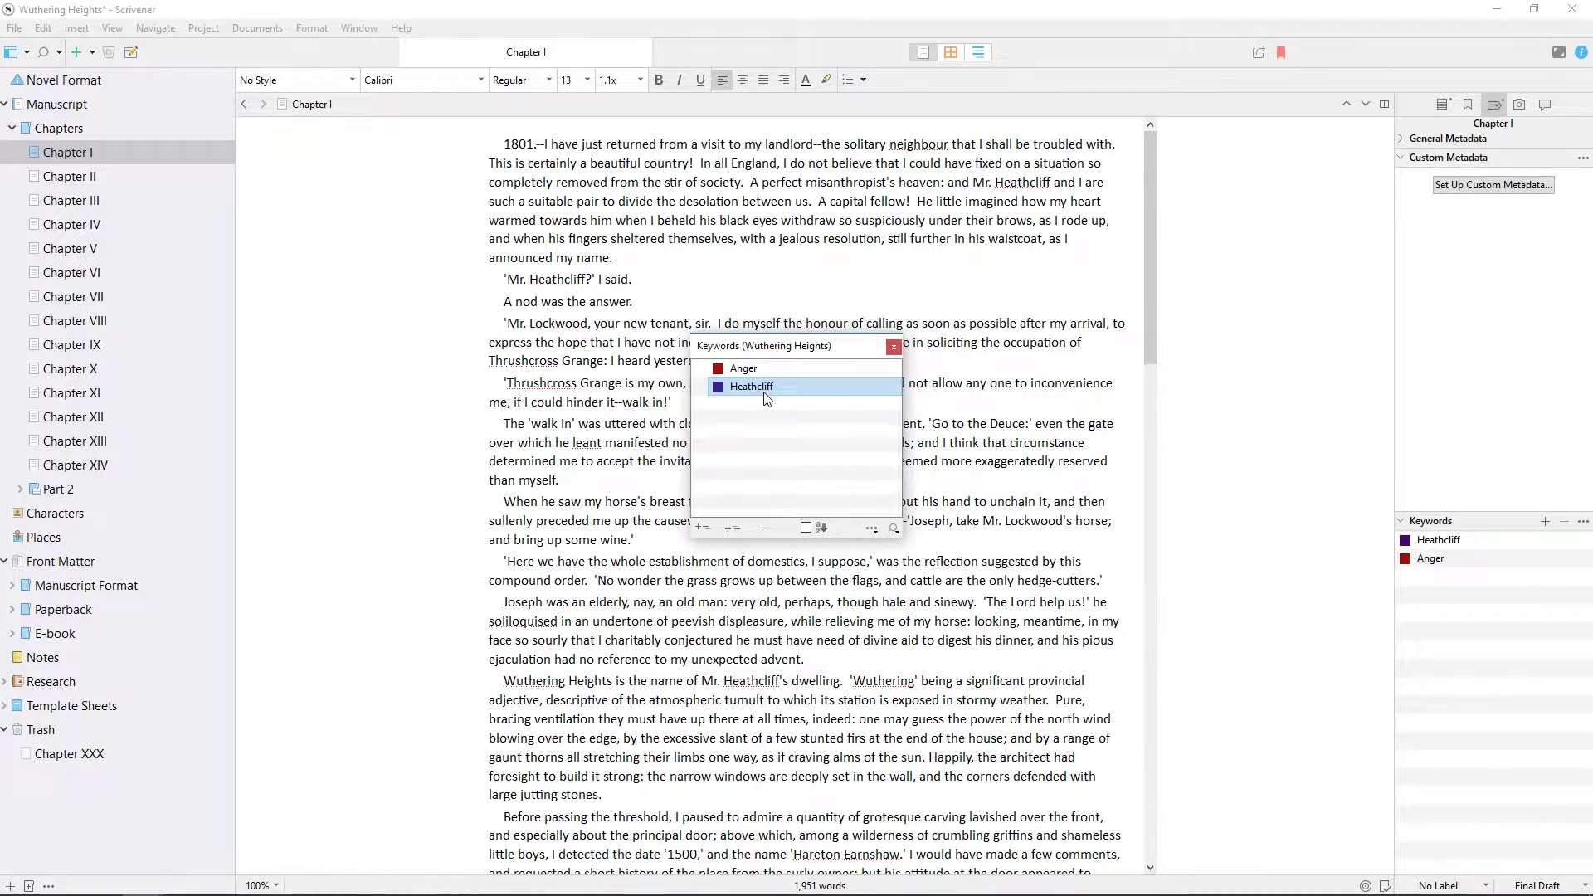
{"action": "left_click", "coordinate": [893, 528]}
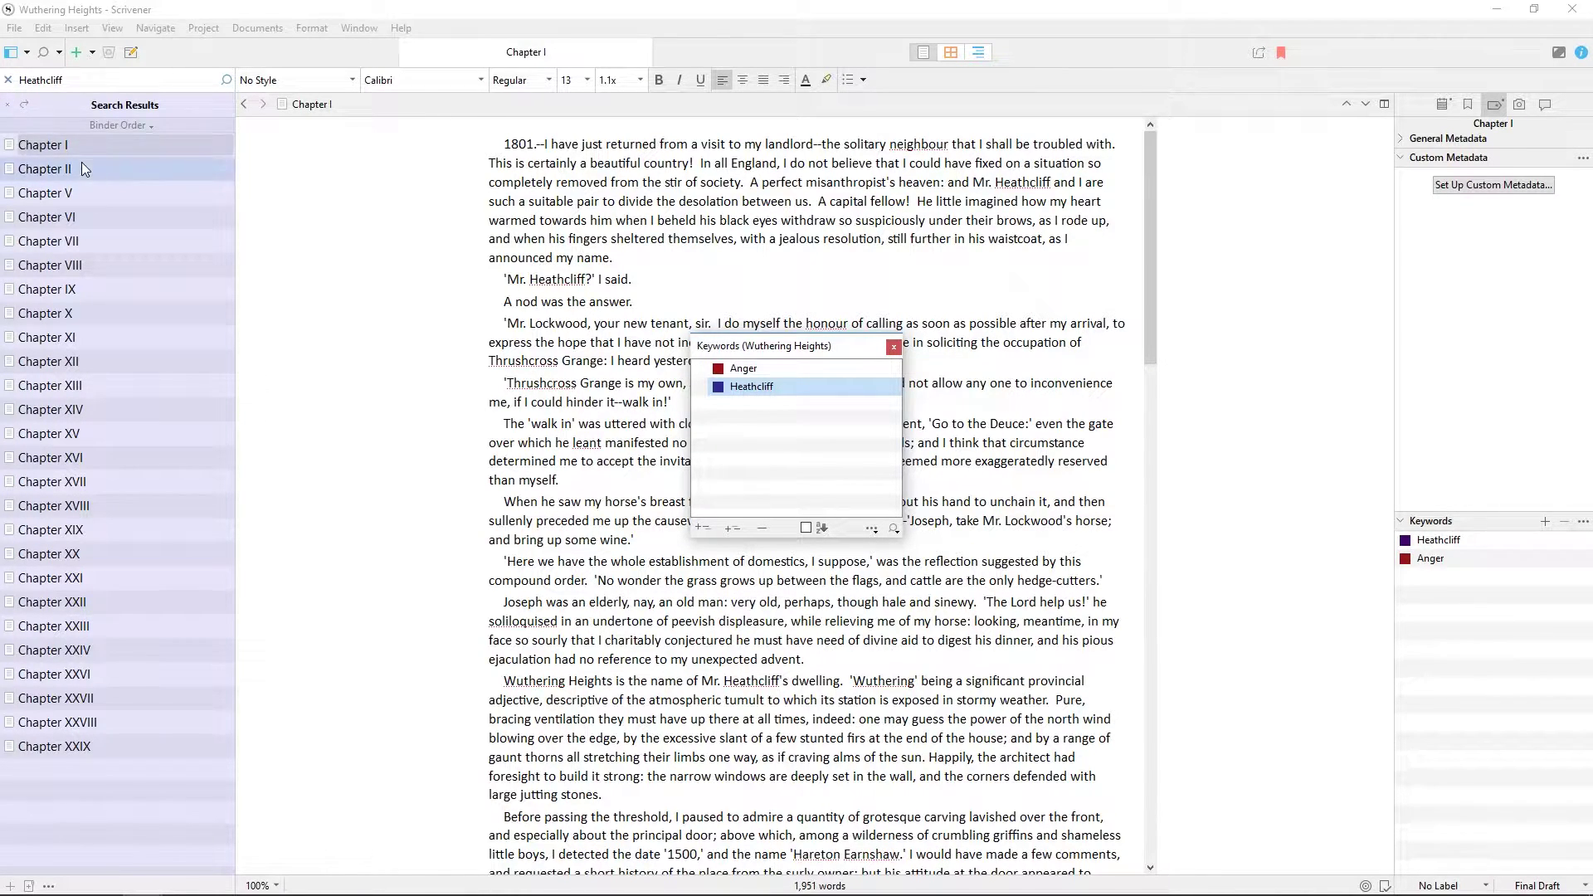
{"action": "left_click", "coordinate": [121, 554], "text": "shift"}
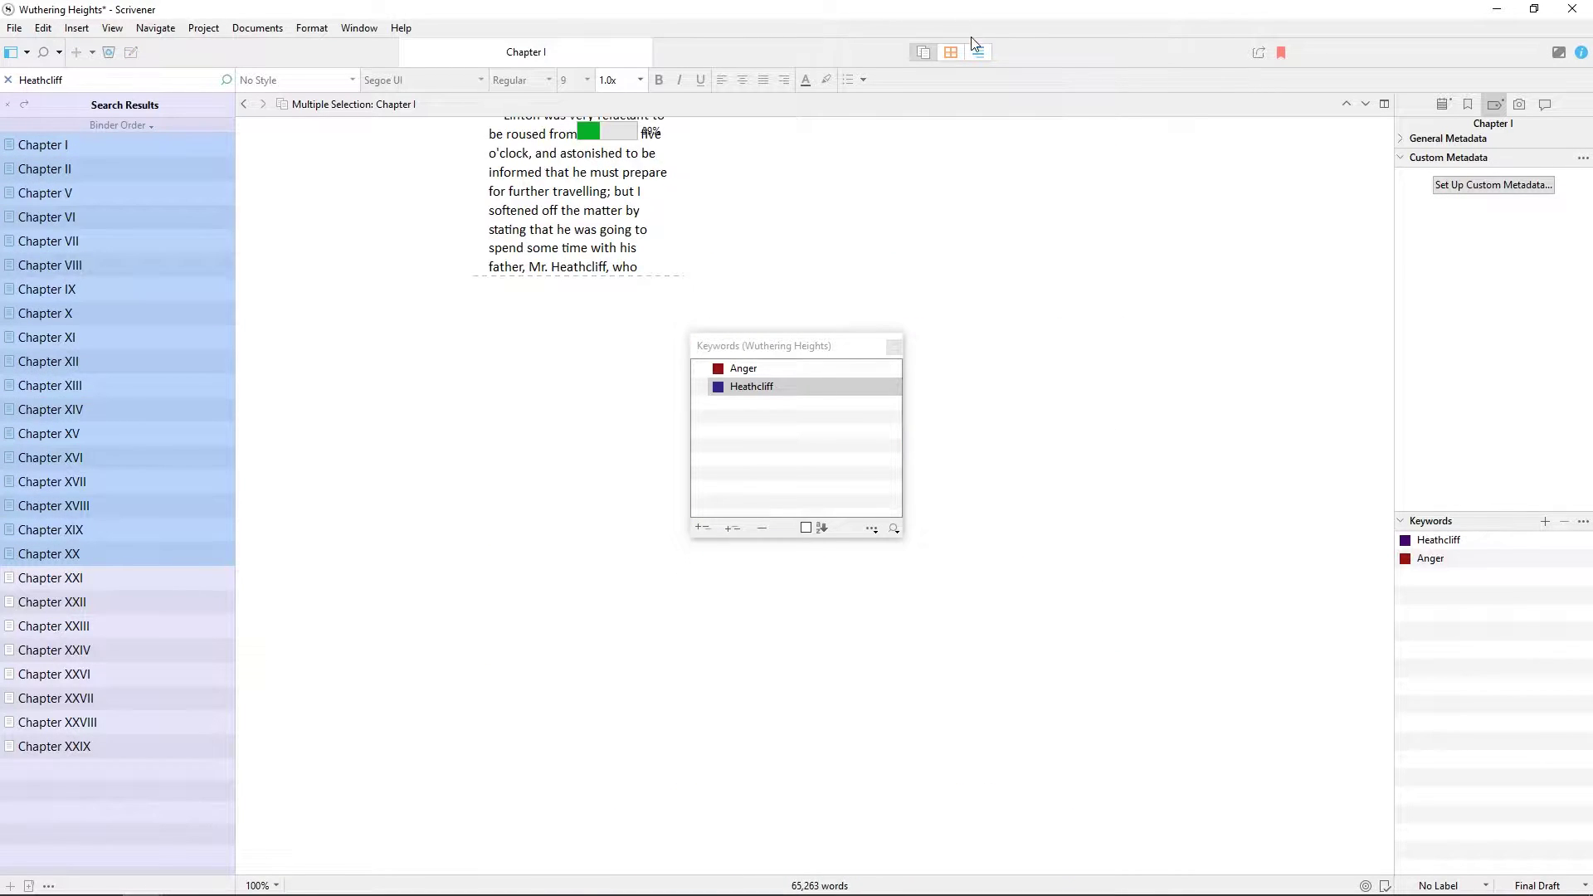
{"action": "left_click", "coordinate": [953, 51]}
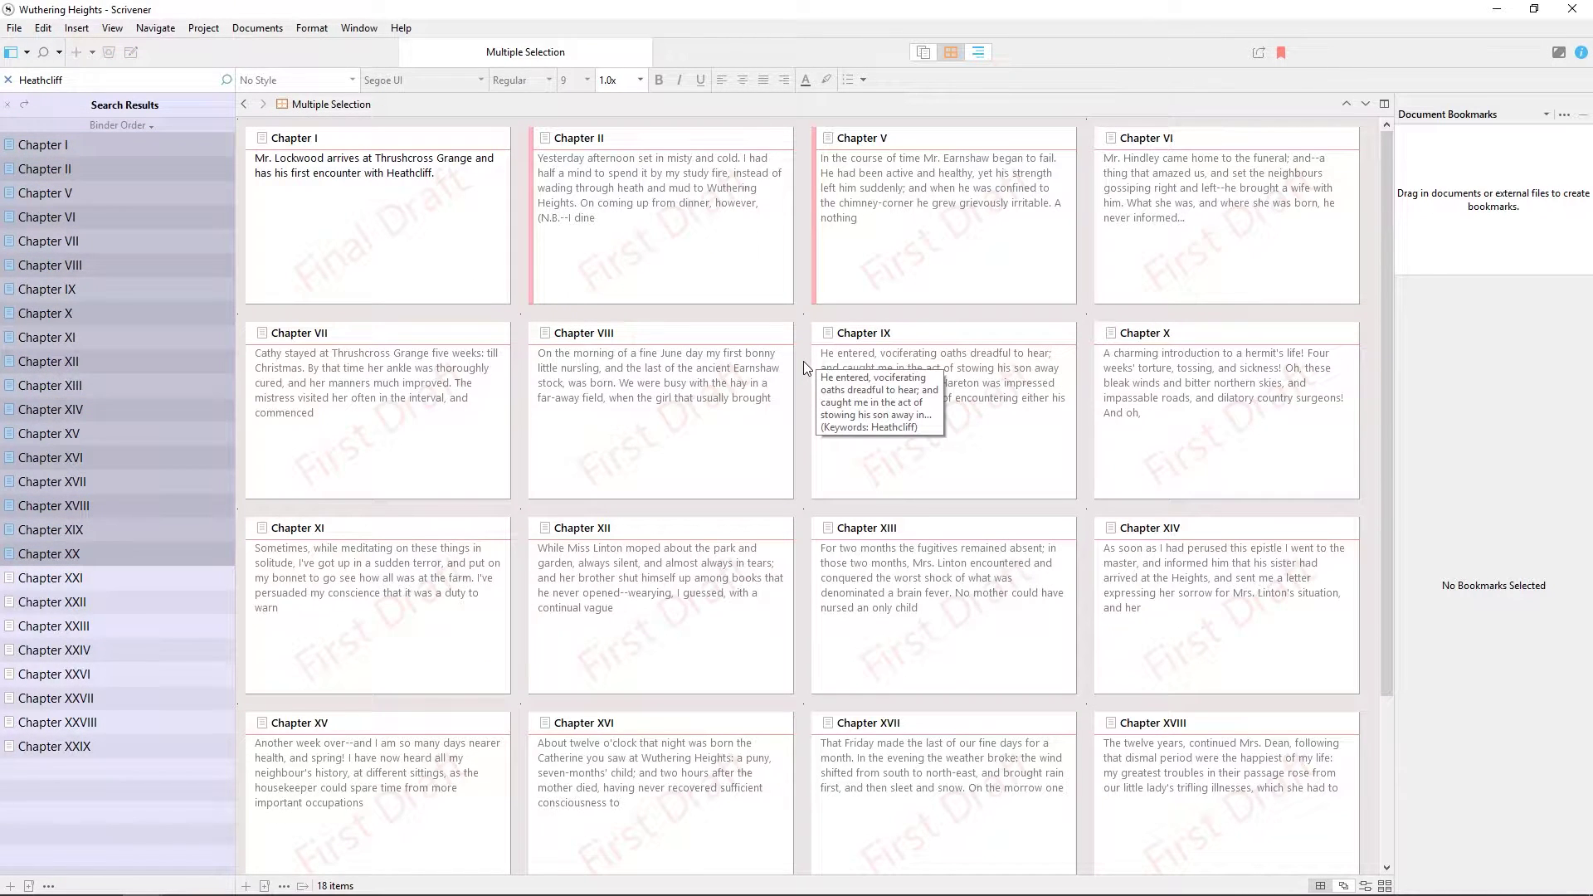
Show keyword colors on the corkboard's index cards and look through the cards of the selected chapters.
{"action": "left_click", "coordinate": [112, 32]}
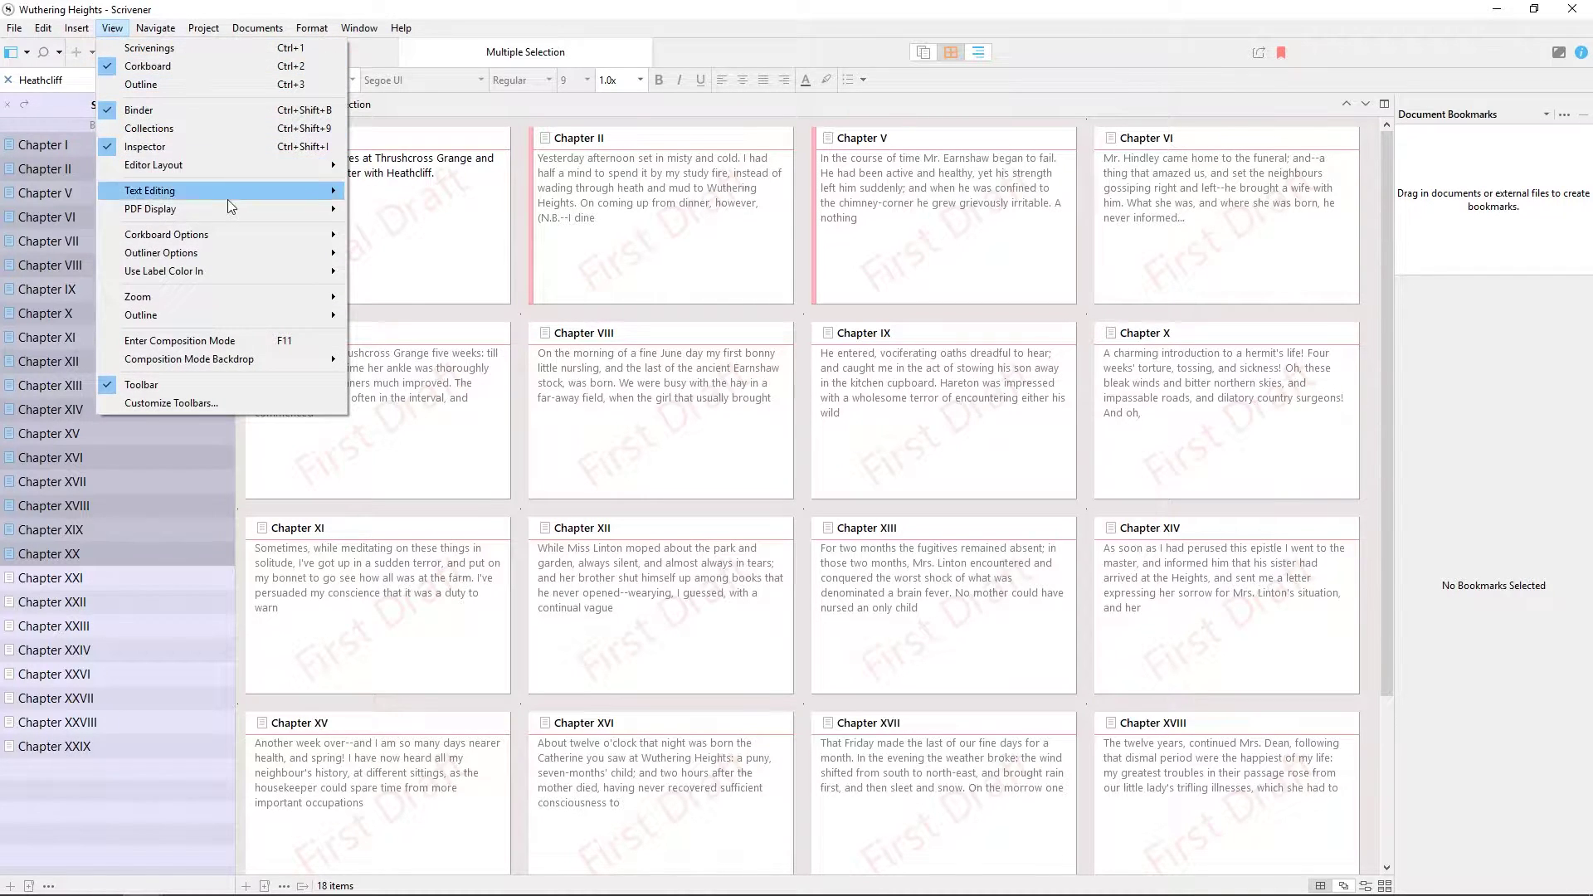
{"action": "mouse_move", "coordinate": [235, 237]}
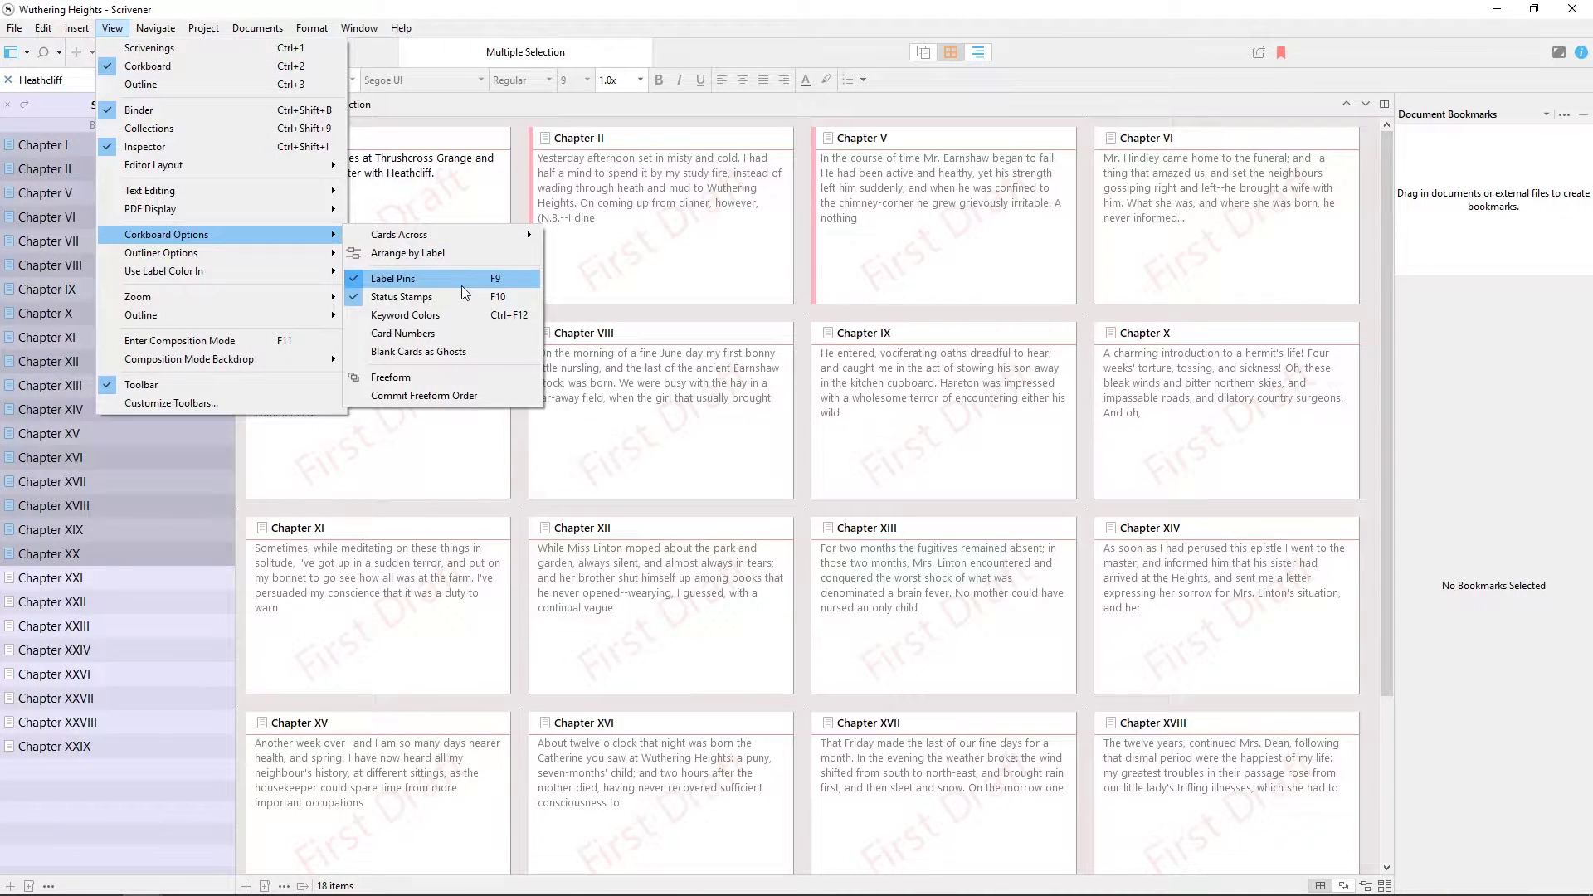
{"action": "left_click", "coordinate": [462, 315]}
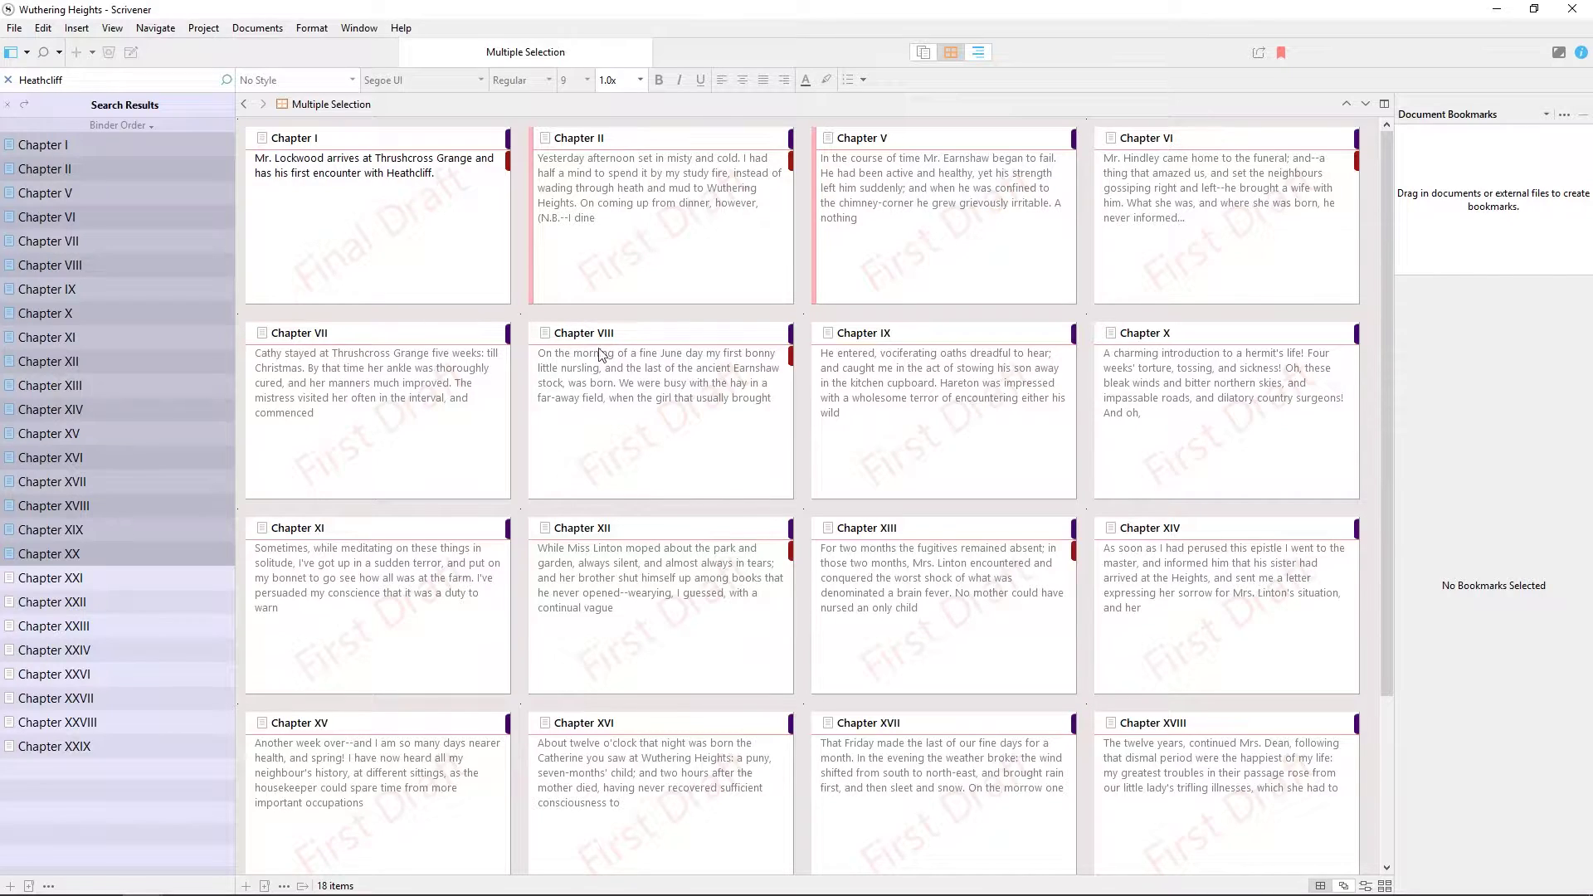
{"action": "scroll", "coordinate": [699, 325], "scroll_direction": "down", "scroll_amount": 3}
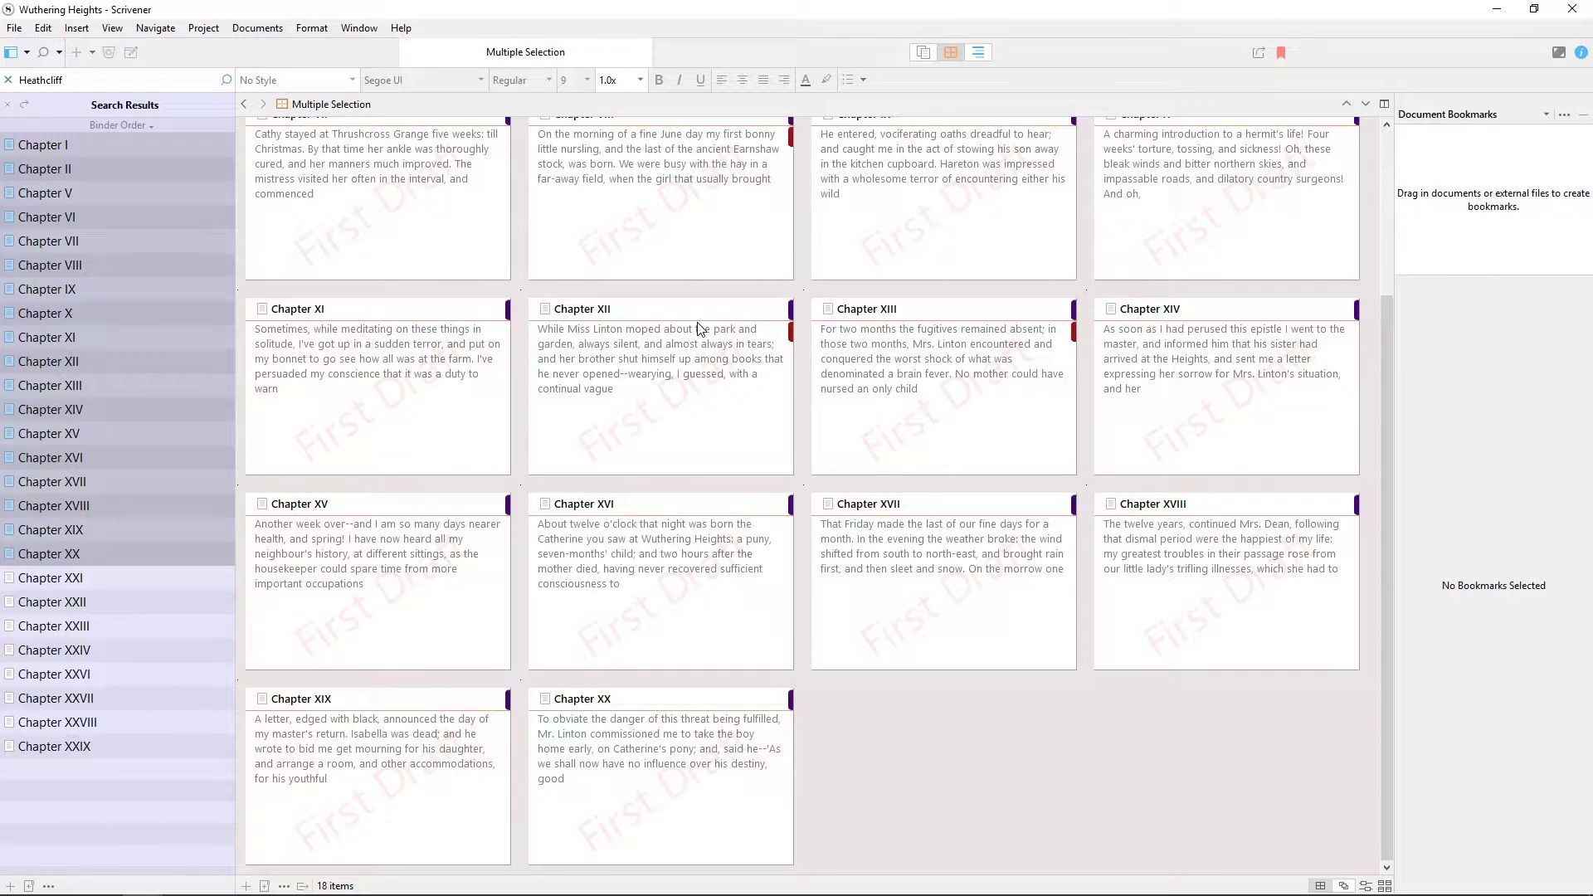
{"action": "scroll", "coordinate": [699, 329], "scroll_direction": "up", "scroll_amount": 3}
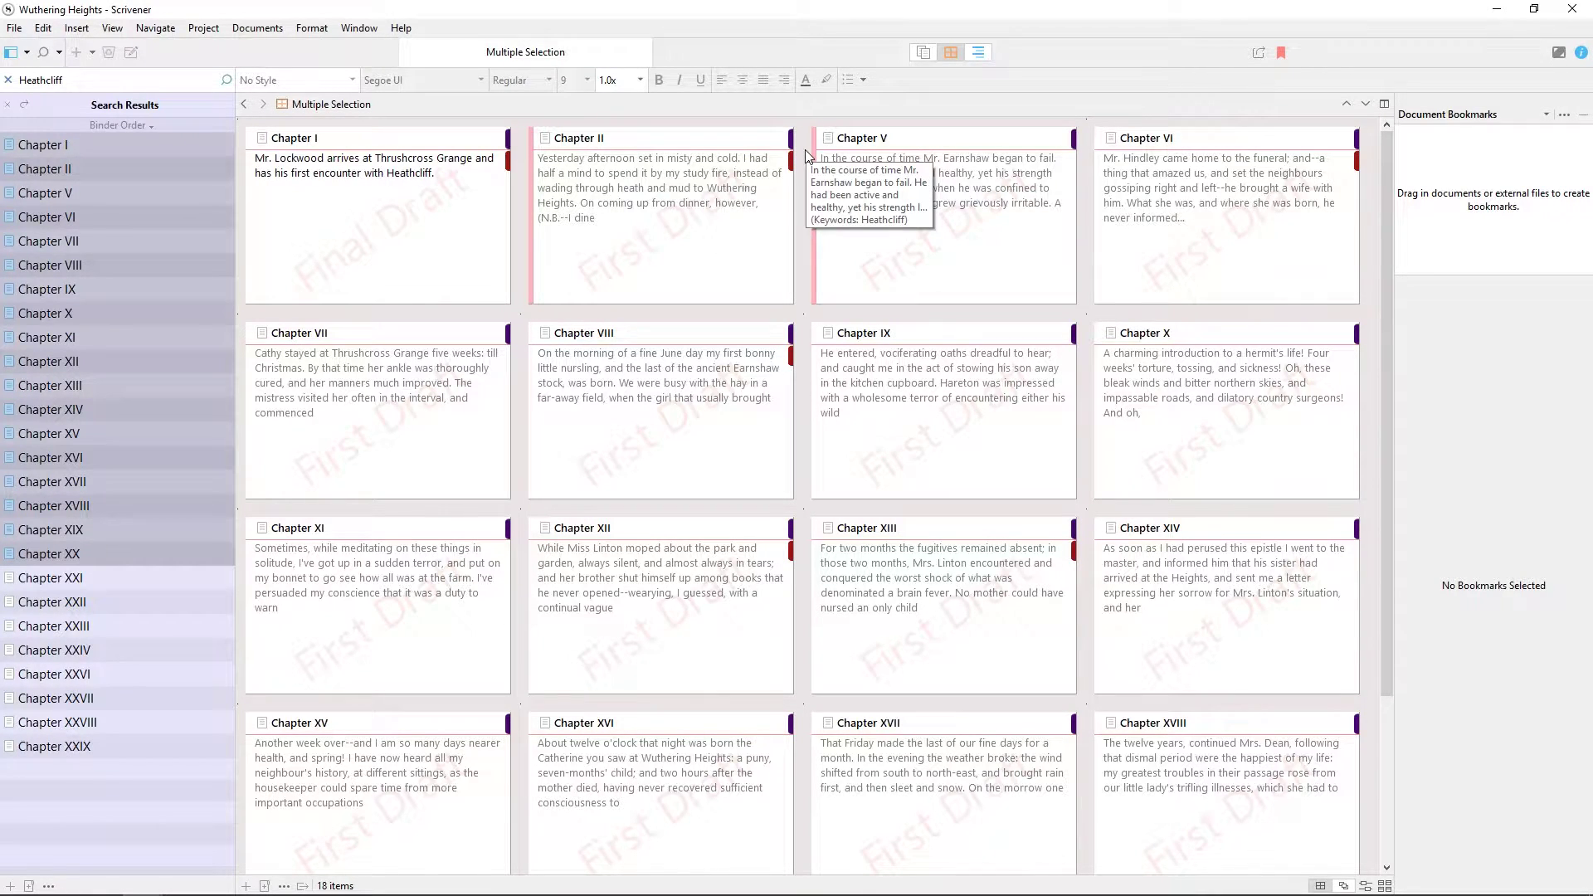
Switch the selected chapters to the outline view and add the Keywords column to it.
{"action": "left_click", "coordinate": [978, 53]}
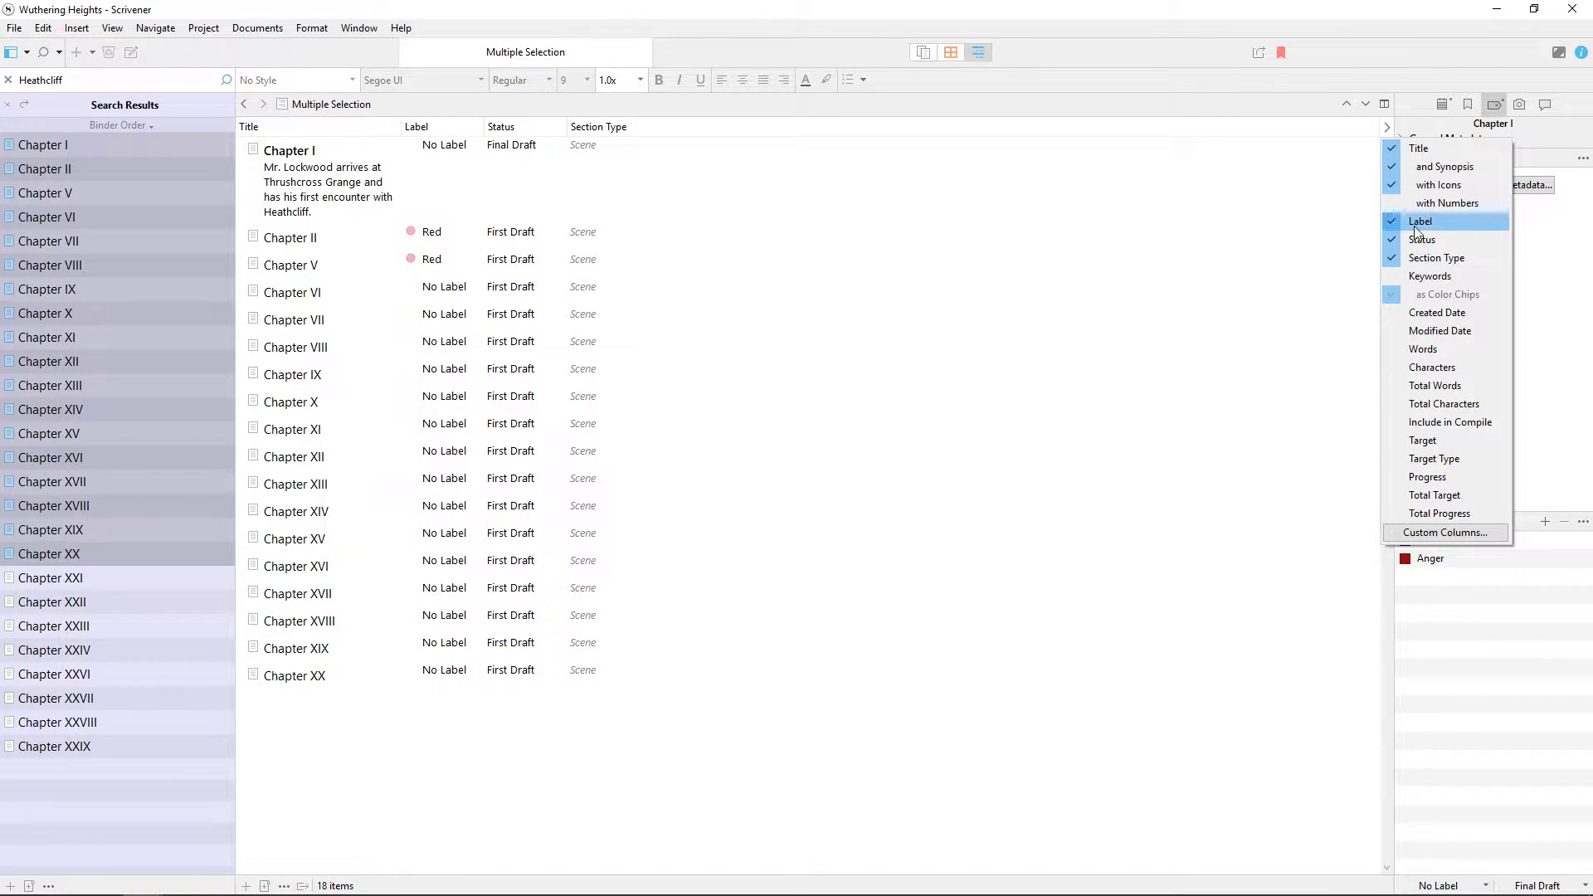
{"action": "left_click", "coordinate": [1429, 276]}
{"action": "left_click", "coordinate": [844, 727]}
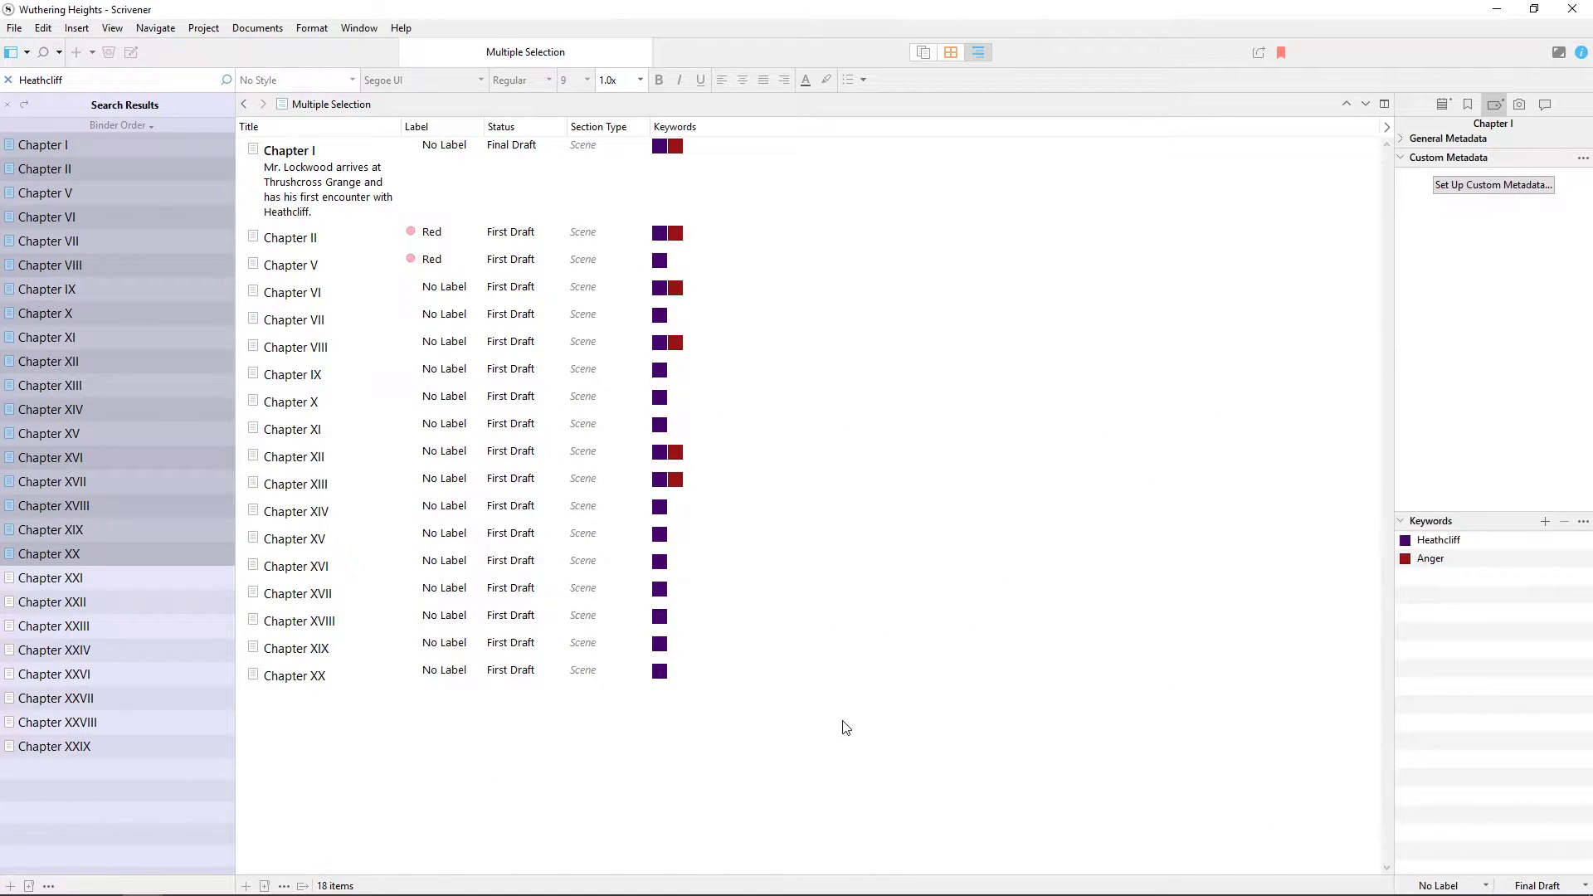